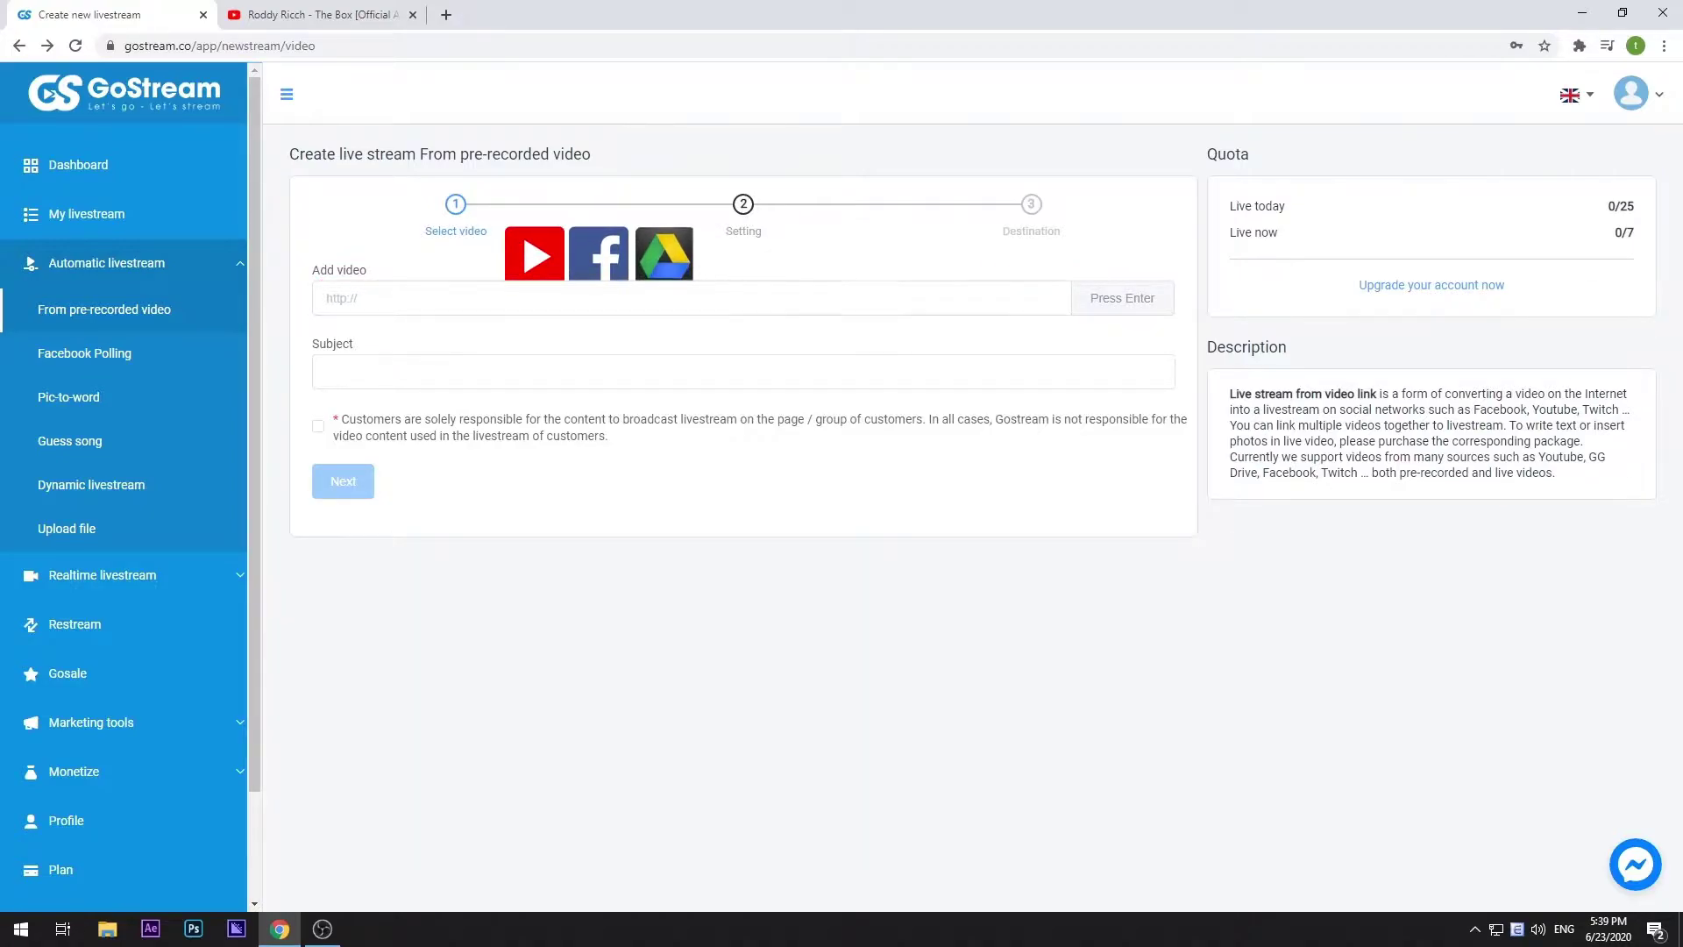
- Add the Roddy Ricch - The Box [Official Audio] video from its pasted link and accept the terms
{"action": "type", "text": "https://www.youtube.com/watch?v=uLHqpjW3aDs"}
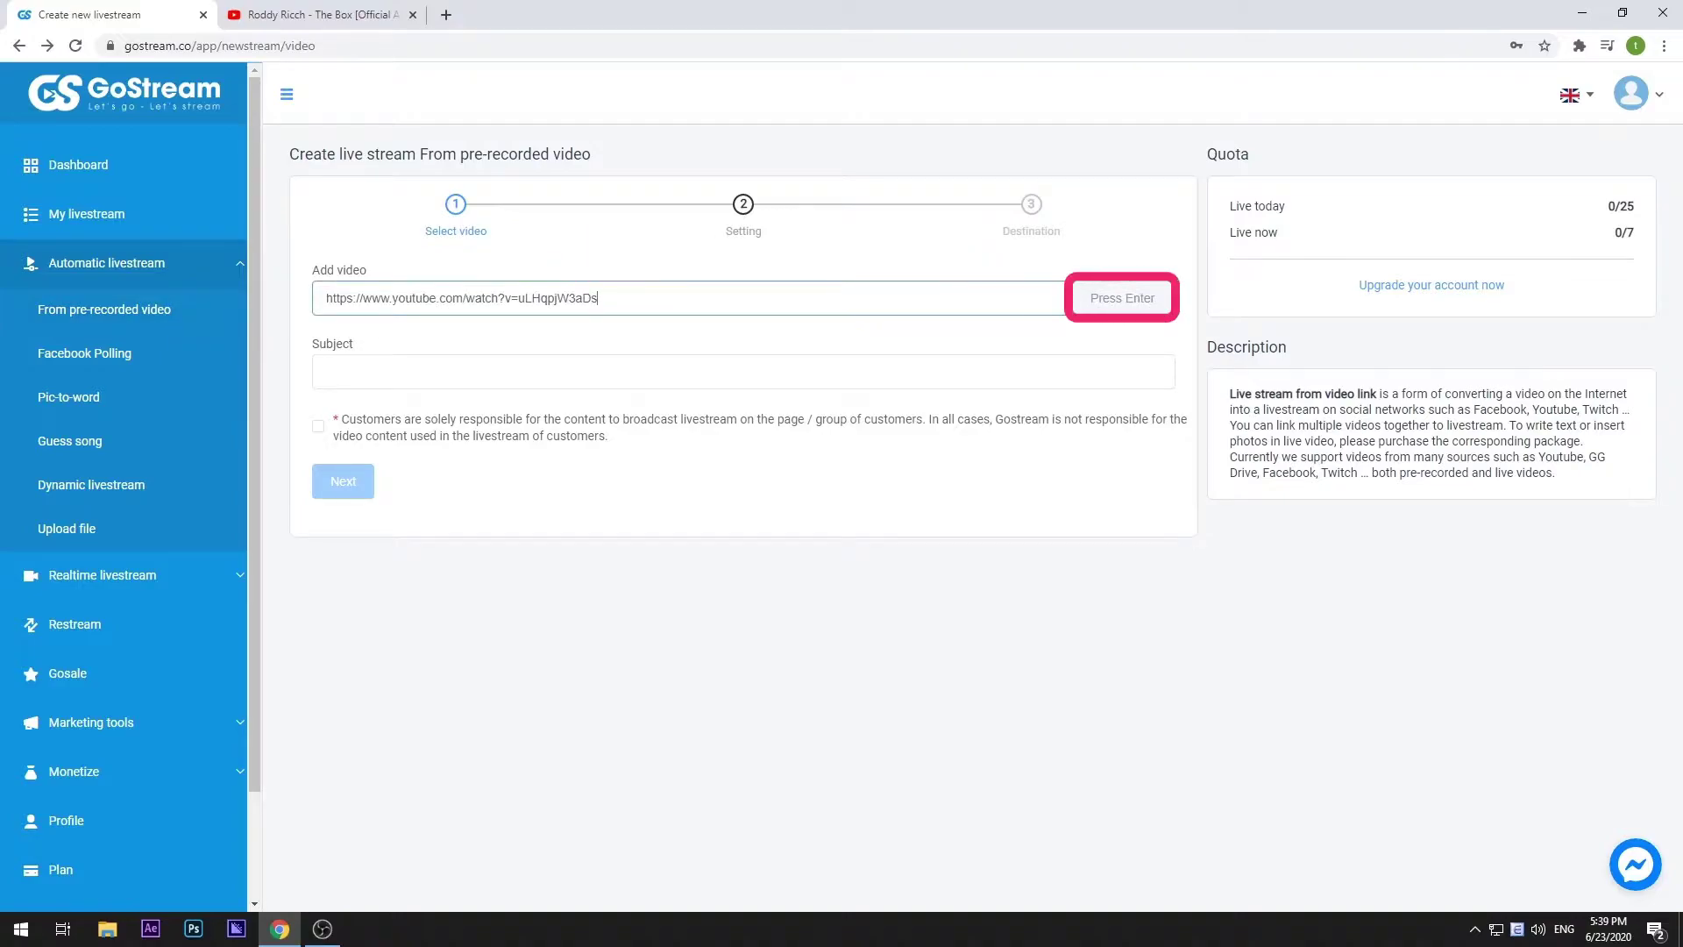
{"action": "key", "text": "Return"}
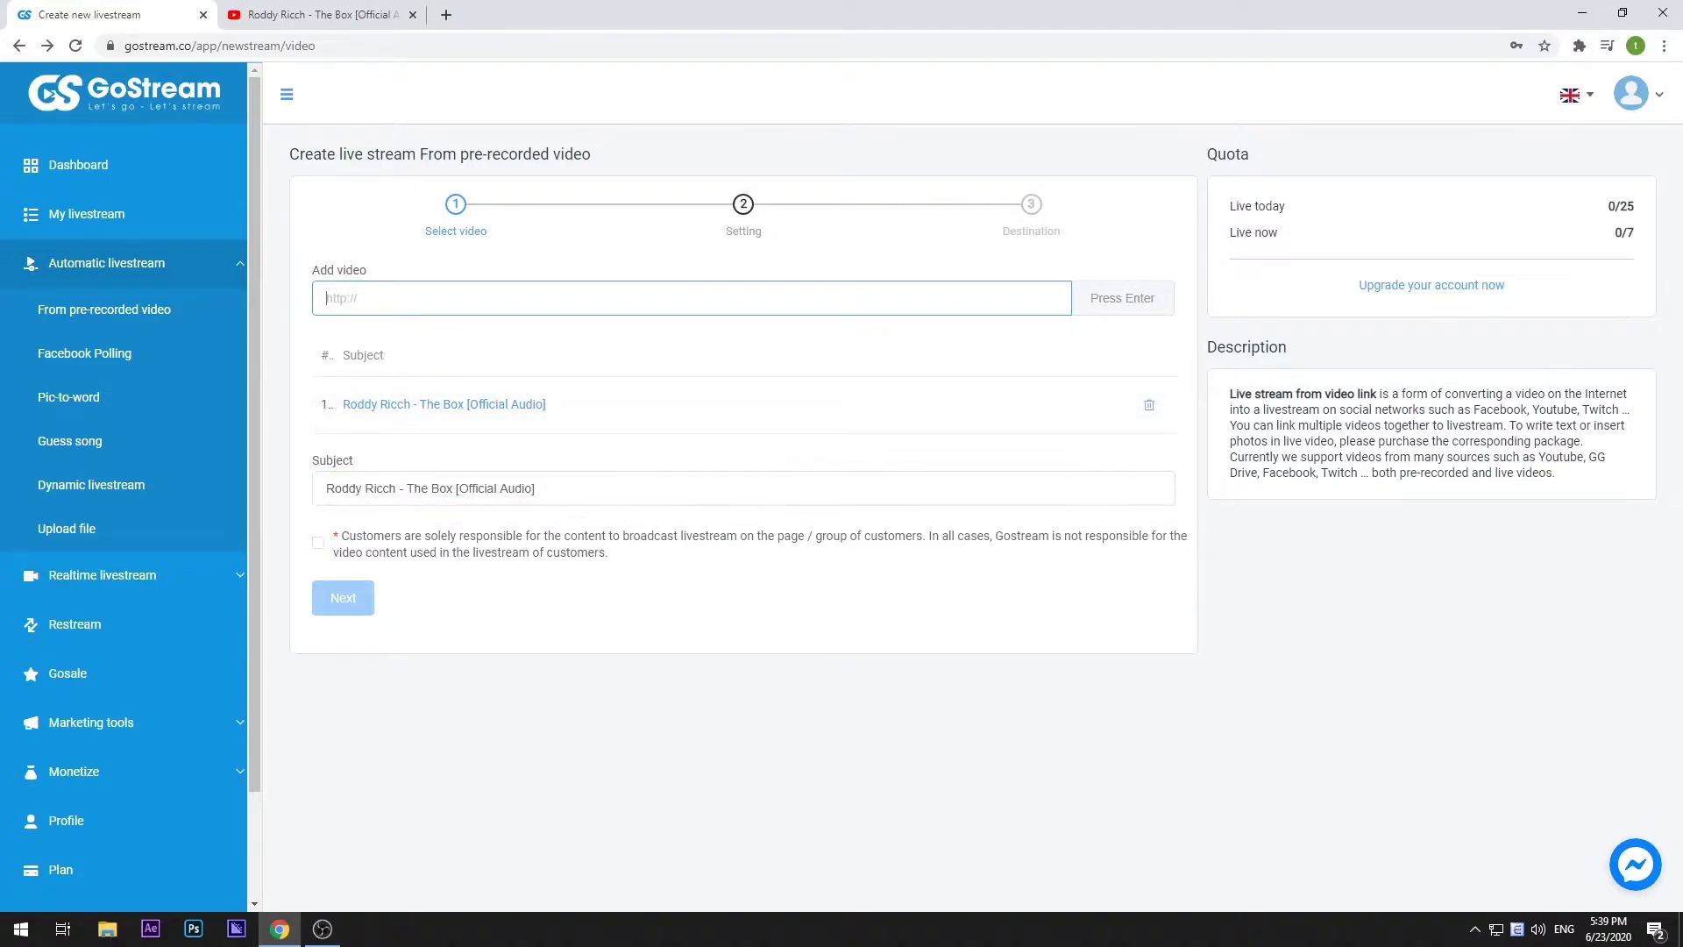
{"action": "left_click", "coordinate": [317, 542]}
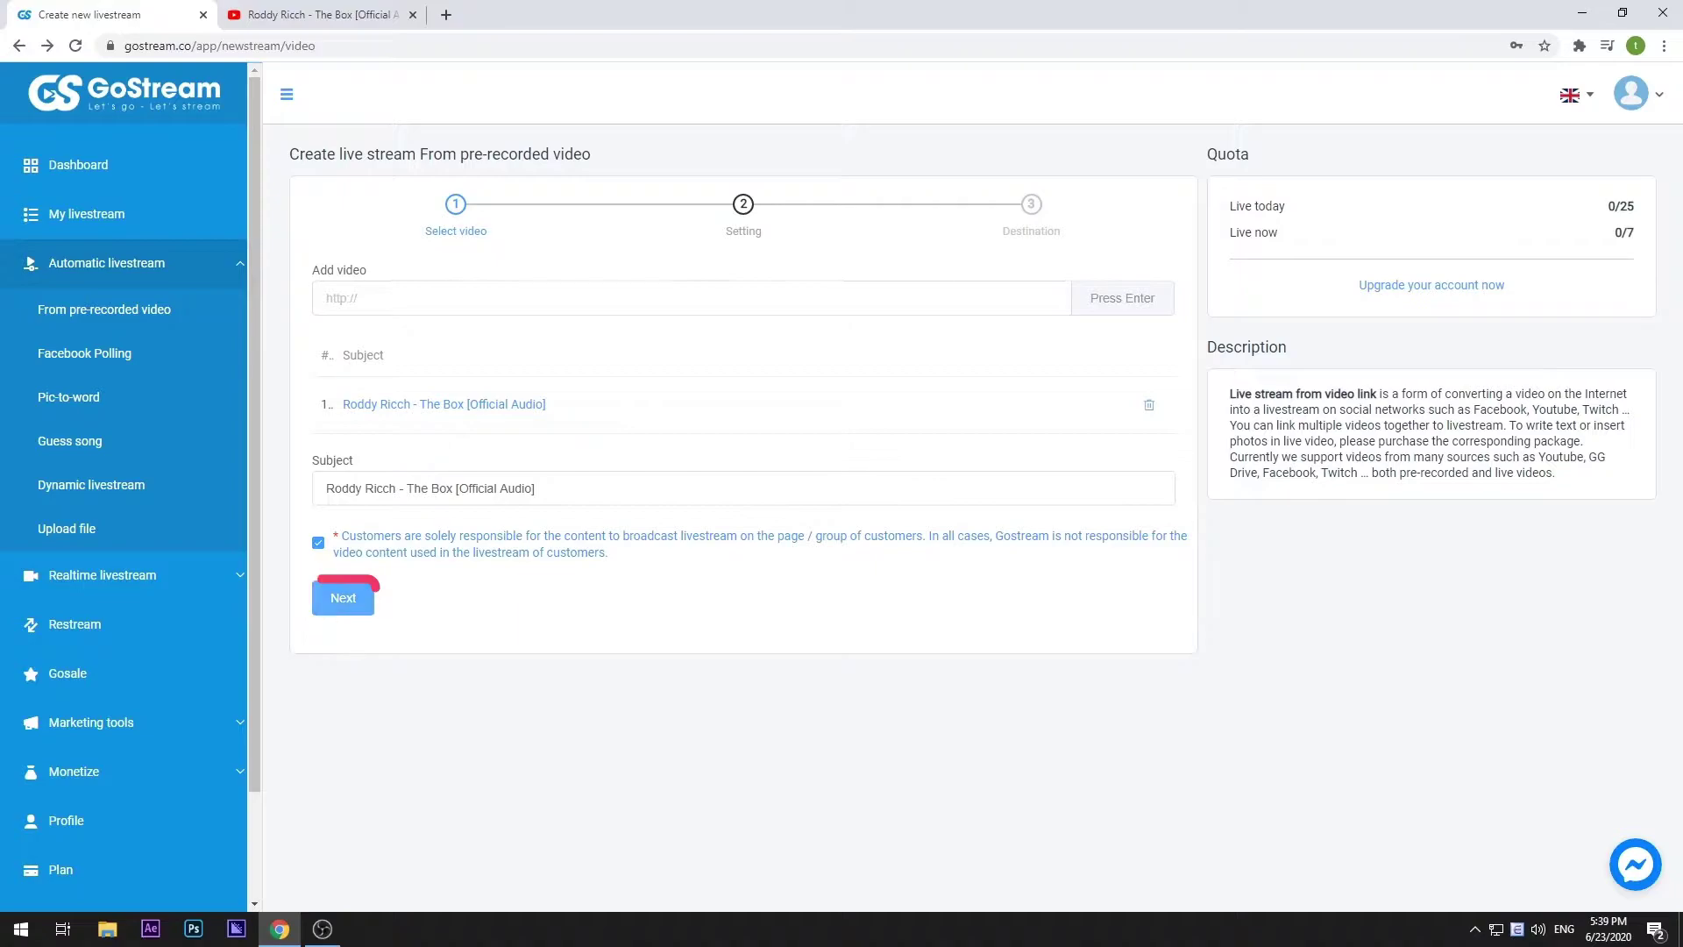
- Set Loop to 'Loop 1 time' and Resolution to 720p, then continue to destinations
{"action": "left_click", "coordinate": [341, 597]}
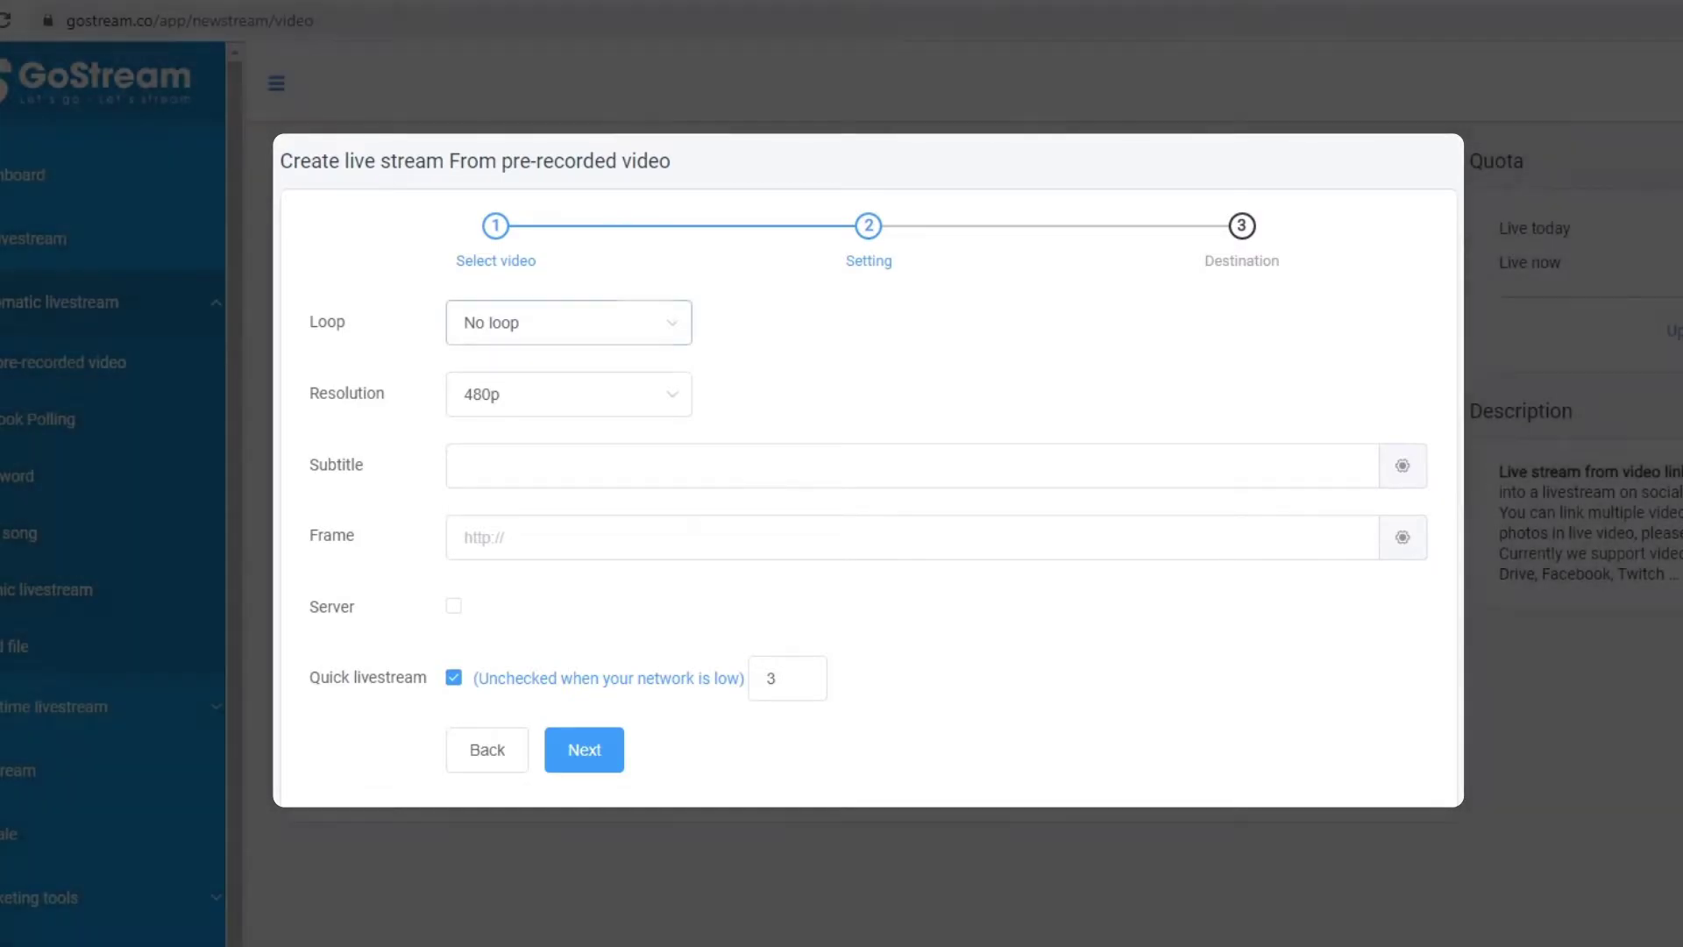
{"action": "left_click", "coordinate": [569, 322]}
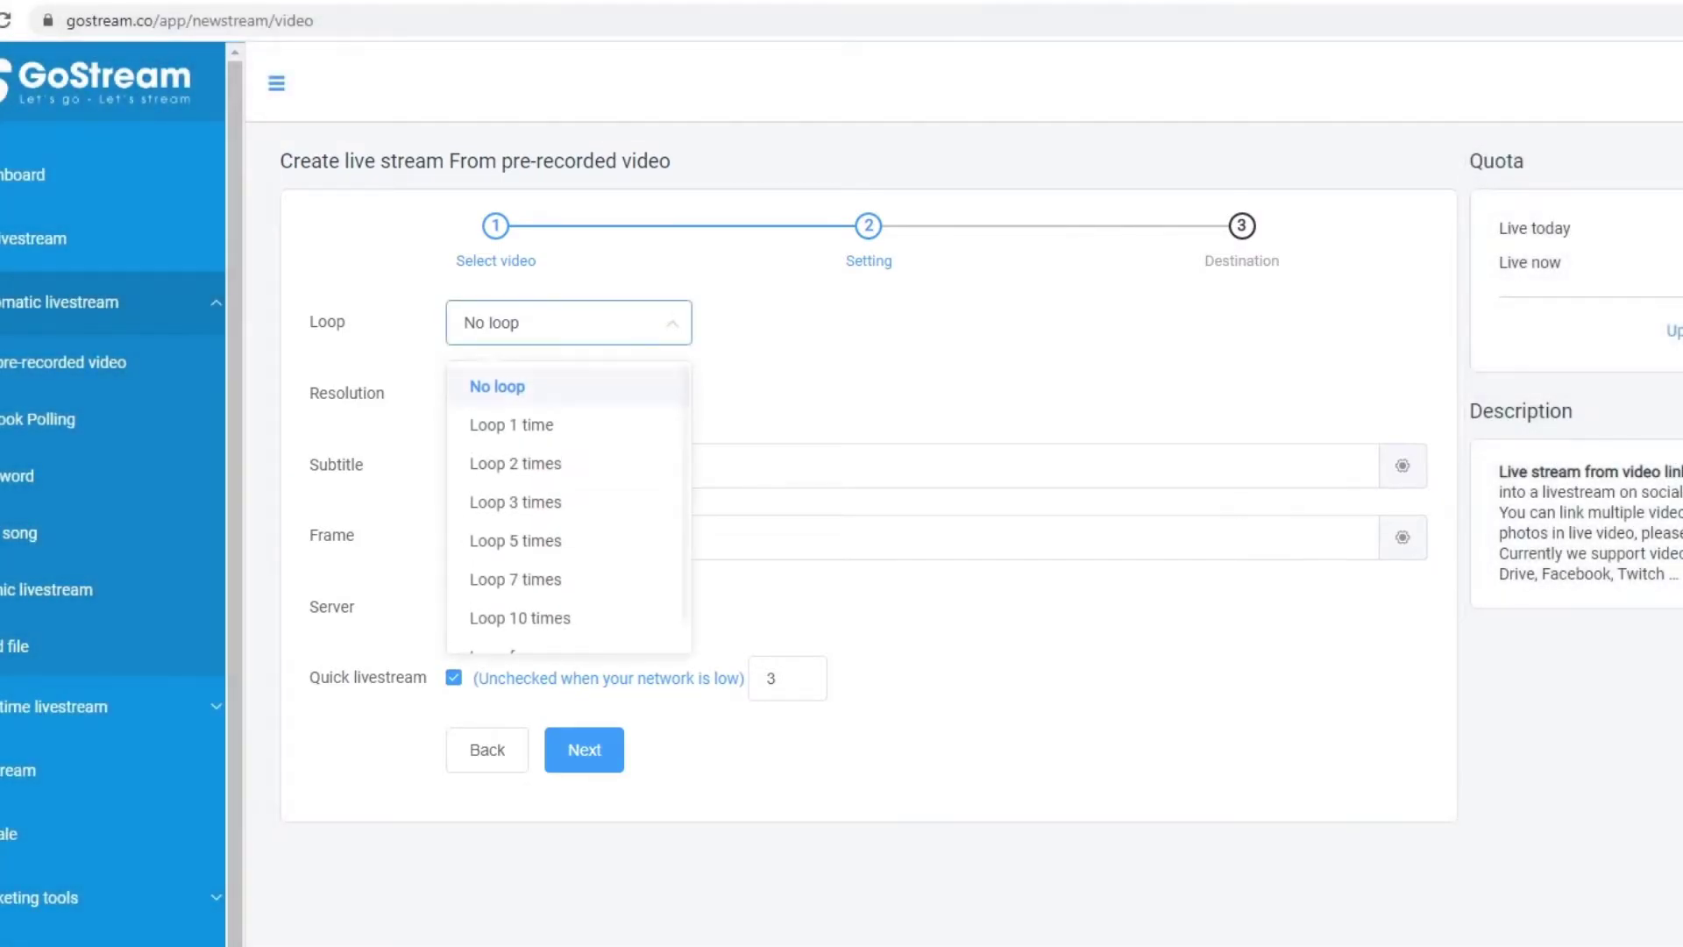
{"action": "left_click", "coordinate": [512, 421]}
{"action": "left_click", "coordinate": [569, 393]}
{"action": "left_click", "coordinate": [526, 467]}
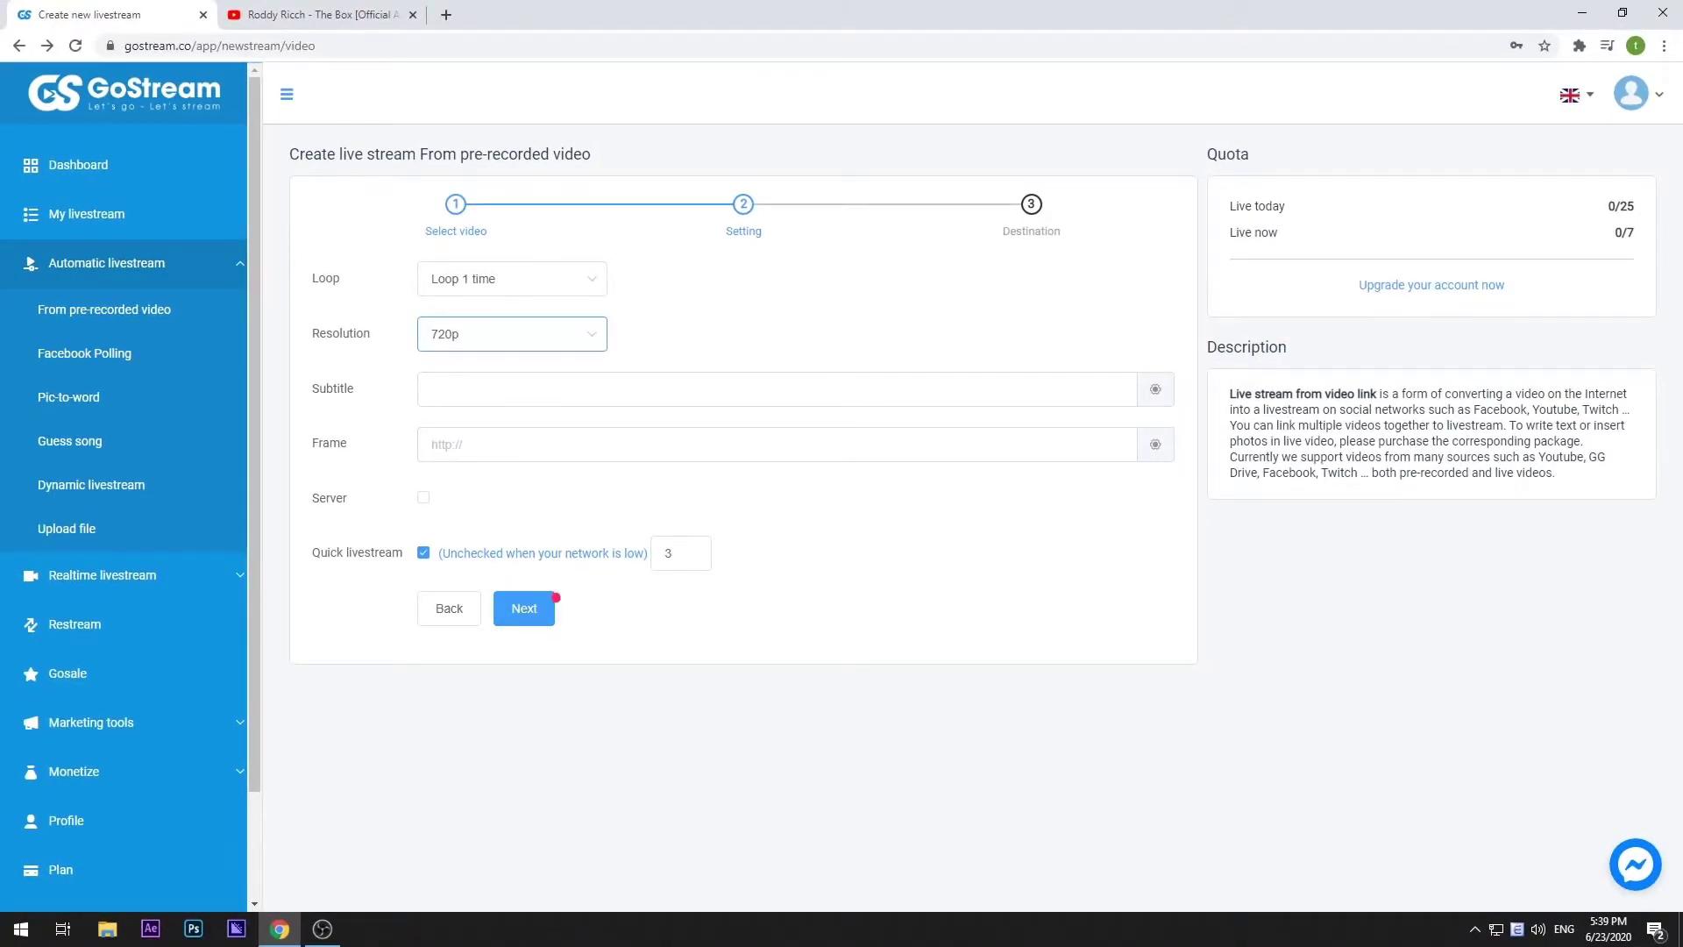
{"action": "left_click", "coordinate": [553, 603]}
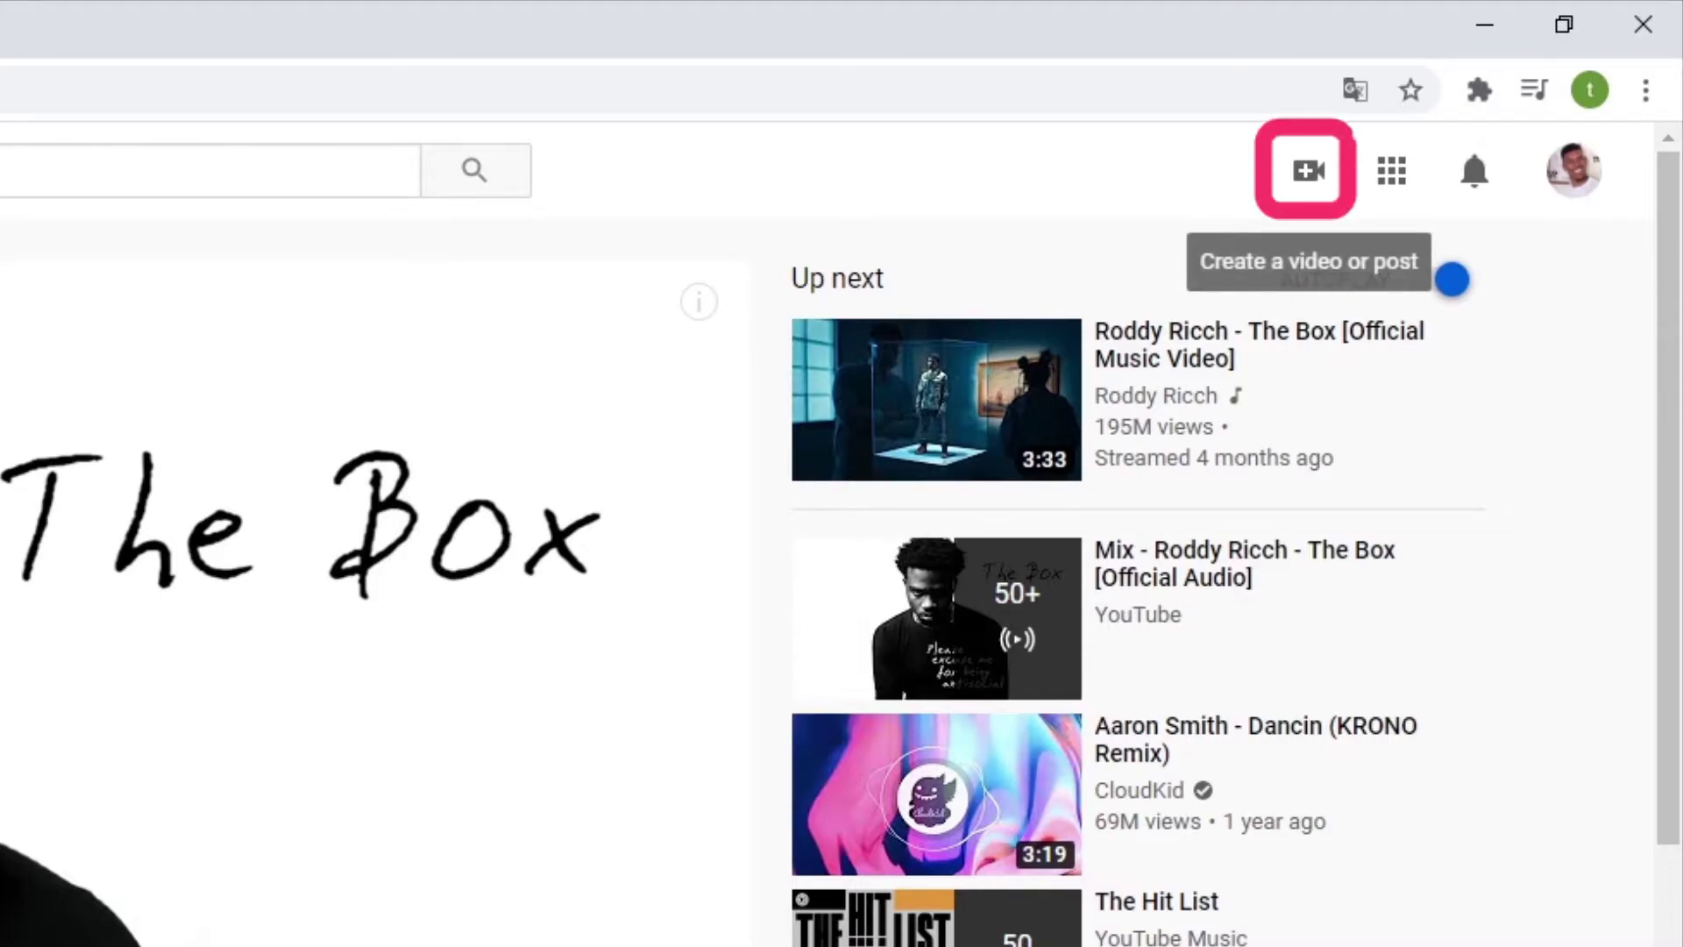
- Choose Go live from YouTube's Create menu to open the New stream form
{"action": "left_click", "coordinate": [1307, 170]}
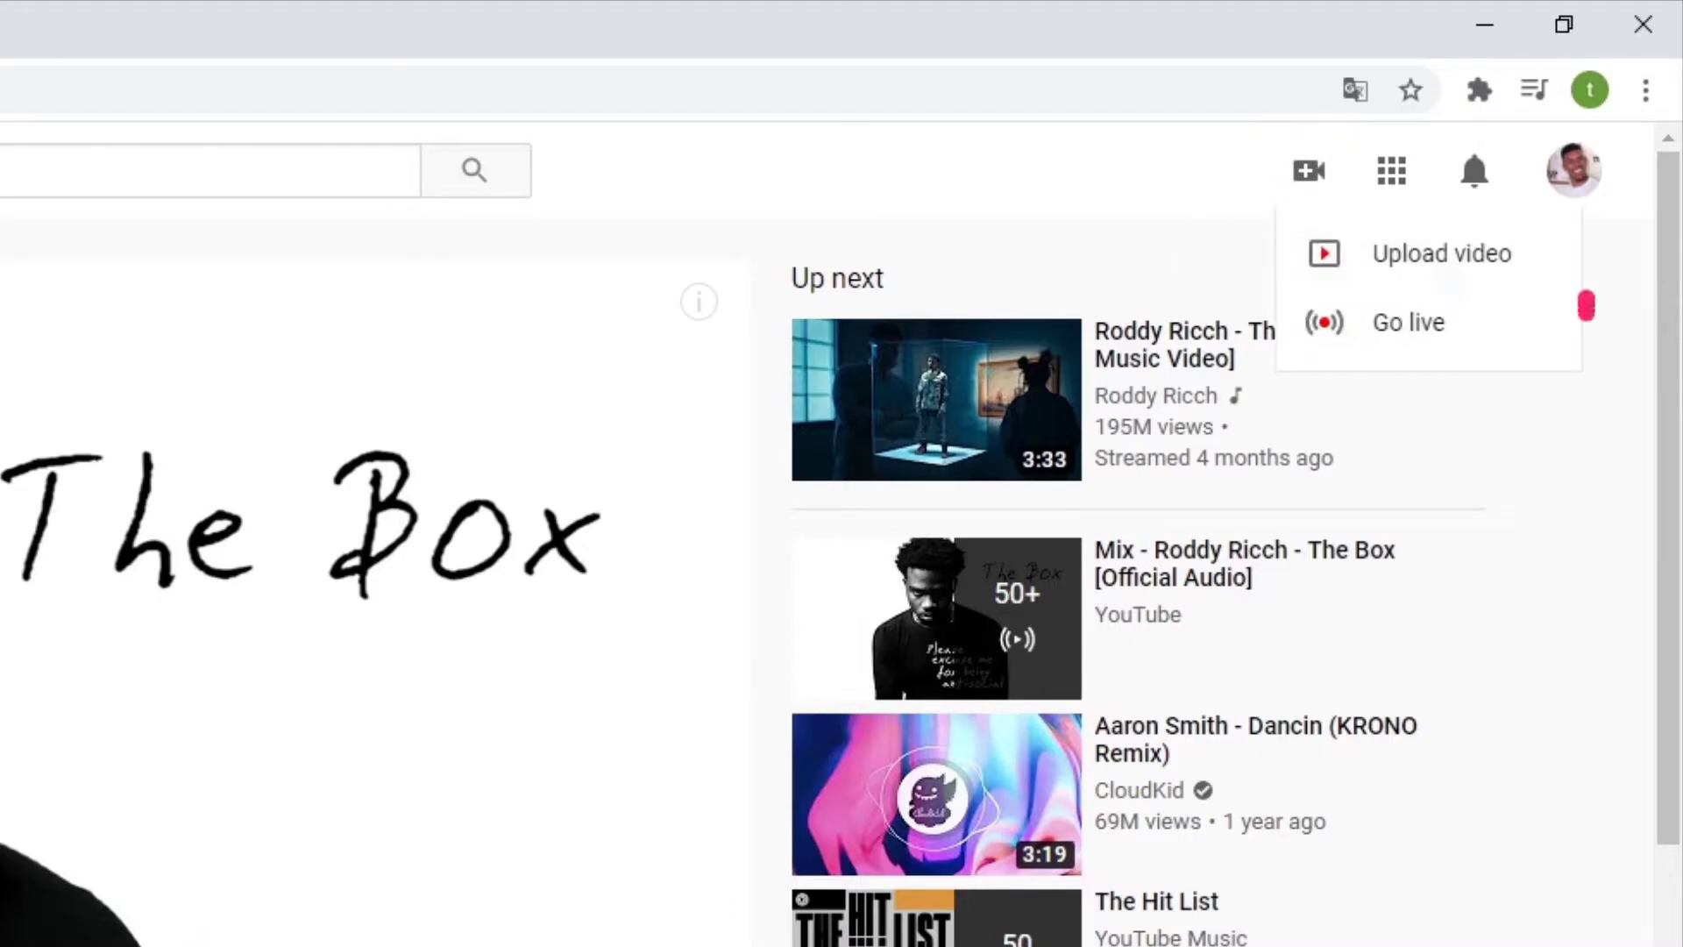
{"action": "left_click", "coordinate": [1407, 322]}
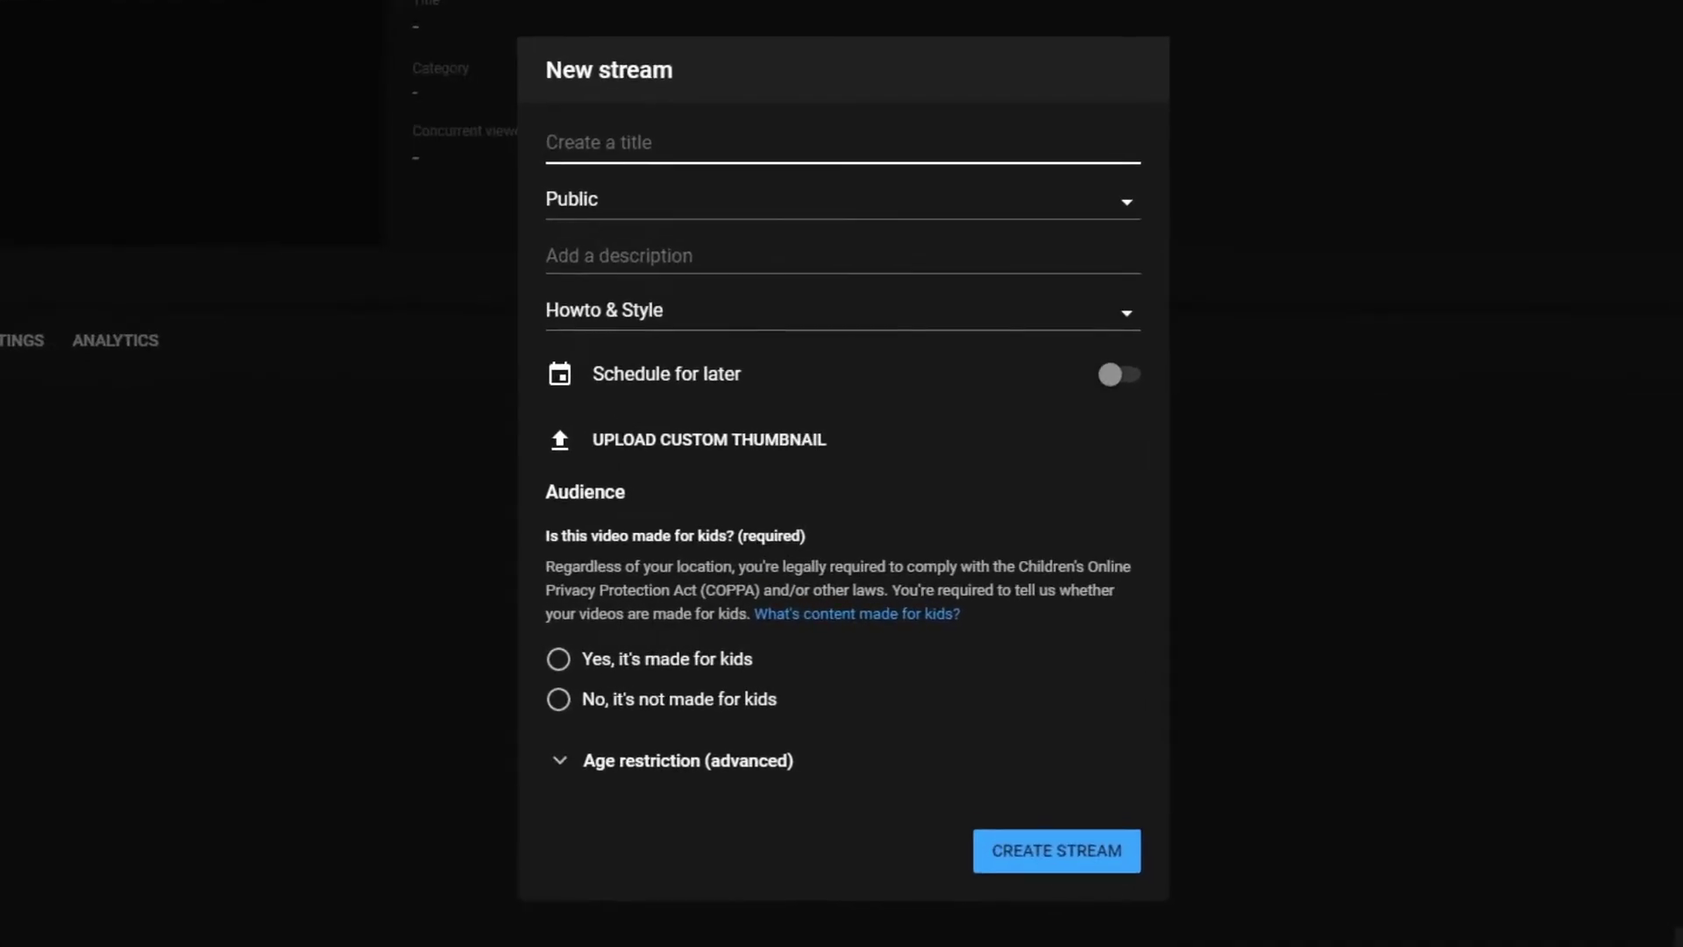
{"action": "type", "text": "Livestream Tes"}
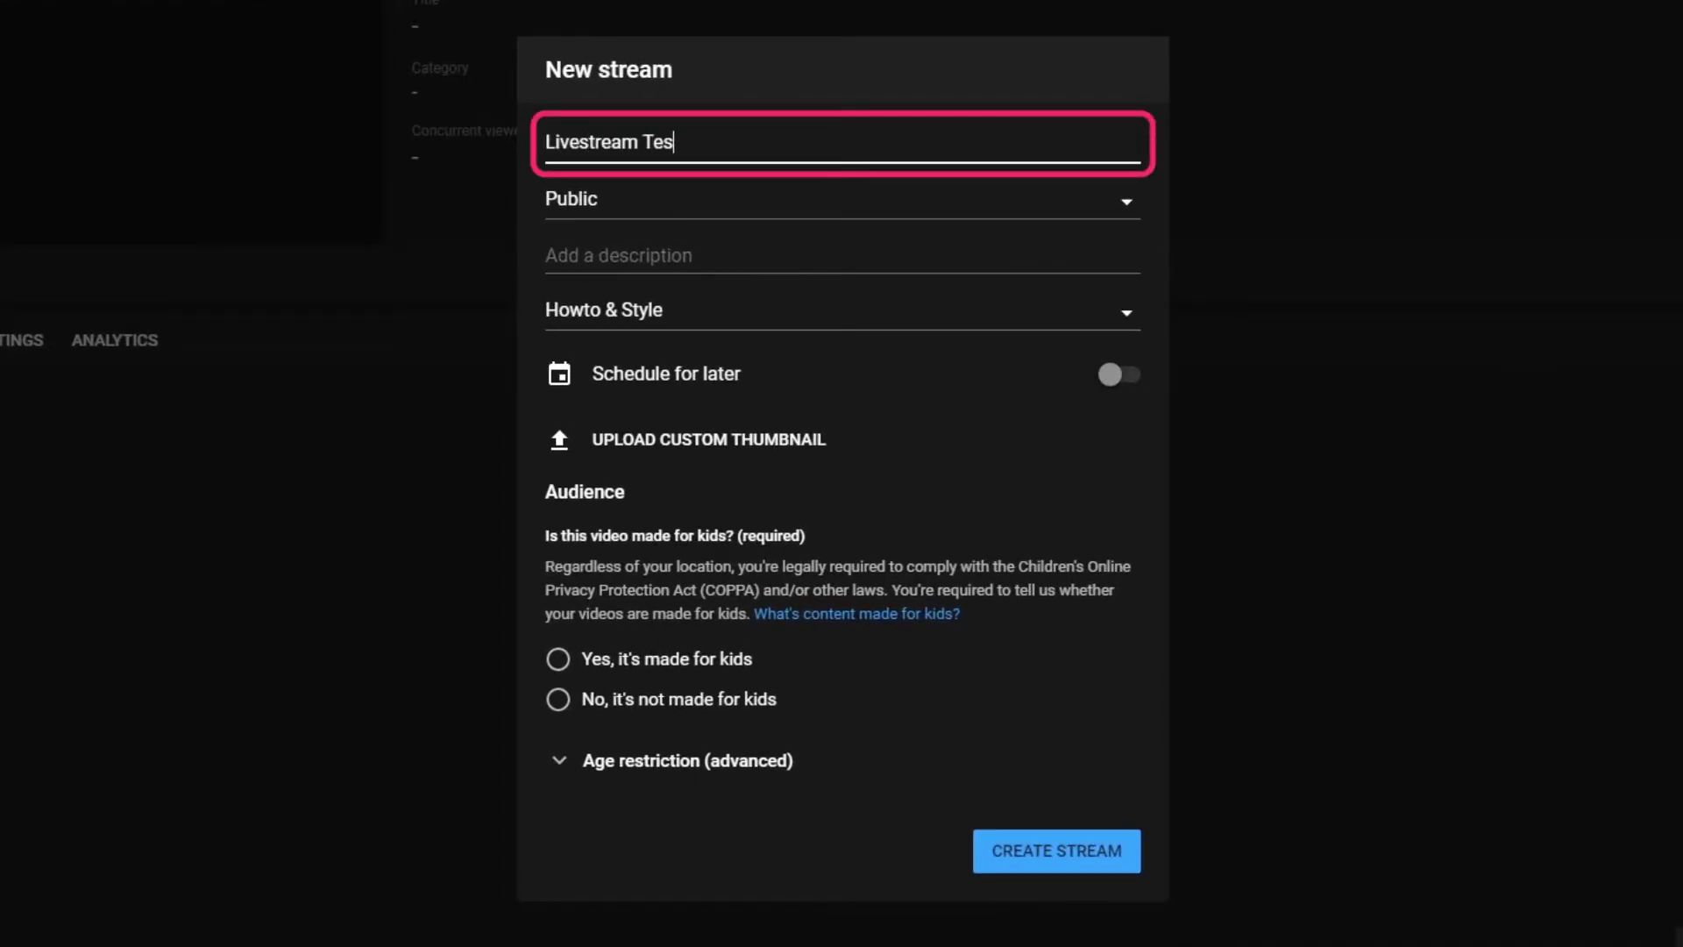
{"action": "type", "text": "t"}
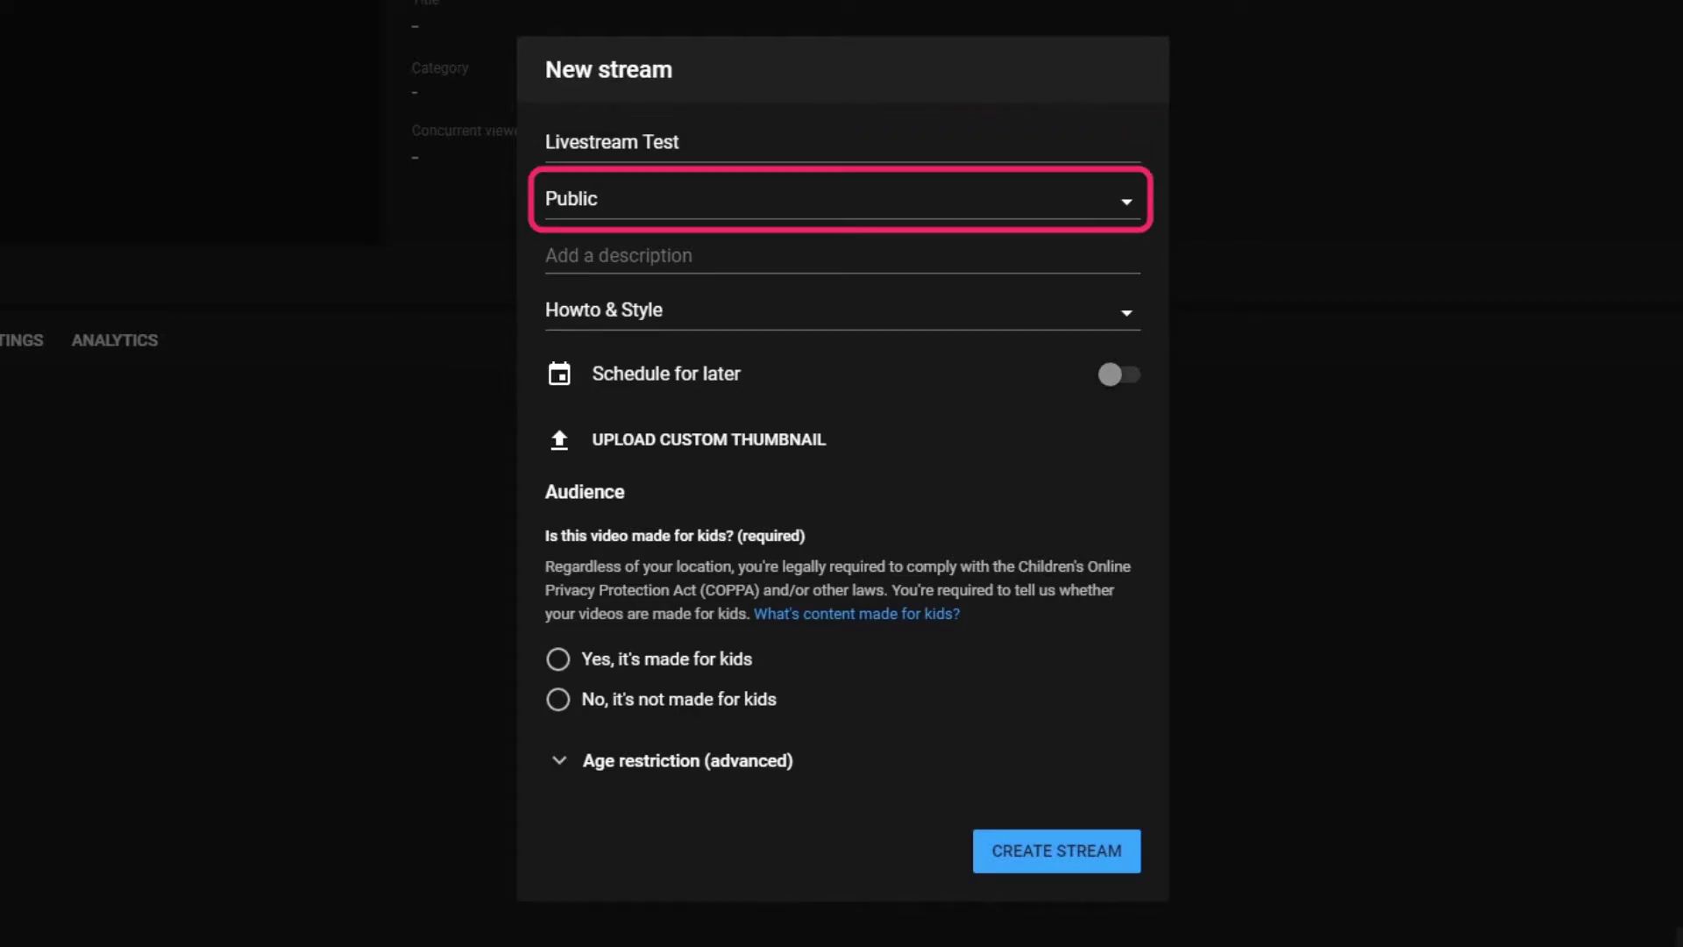
- Create the Public 'Livestream Test' stream with Demo description, Music category, and made for kids
{"action": "left_click", "coordinate": [841, 199]}
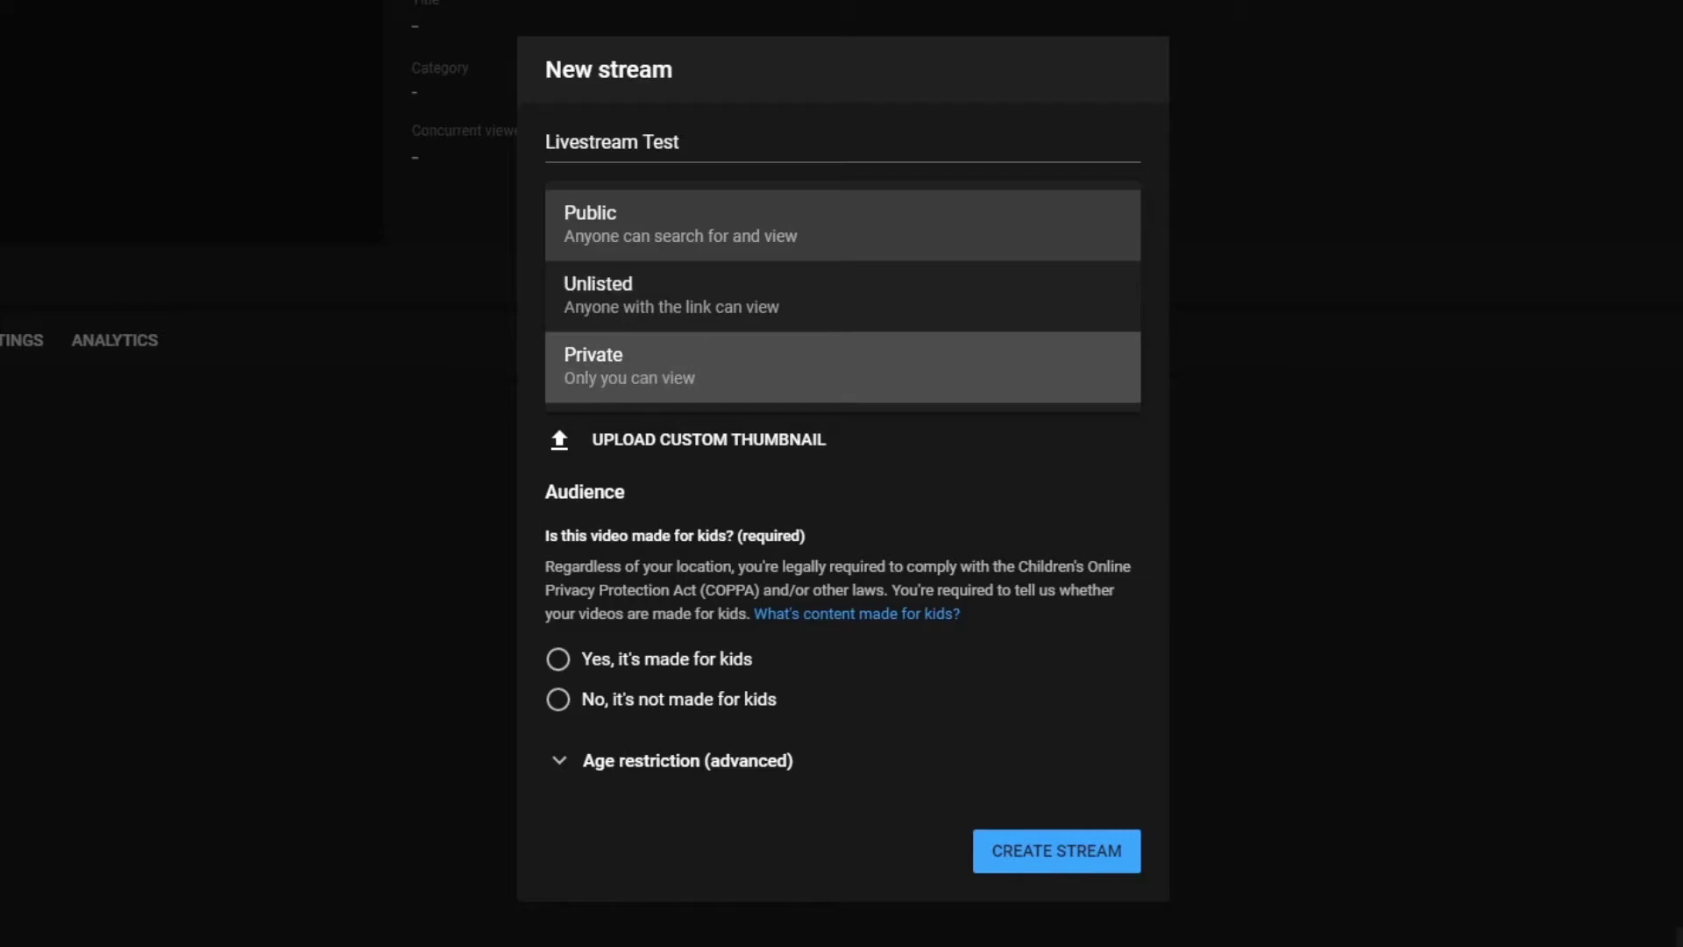
{"action": "left_click", "coordinate": [841, 223]}
{"action": "key", "text": "Tab"}
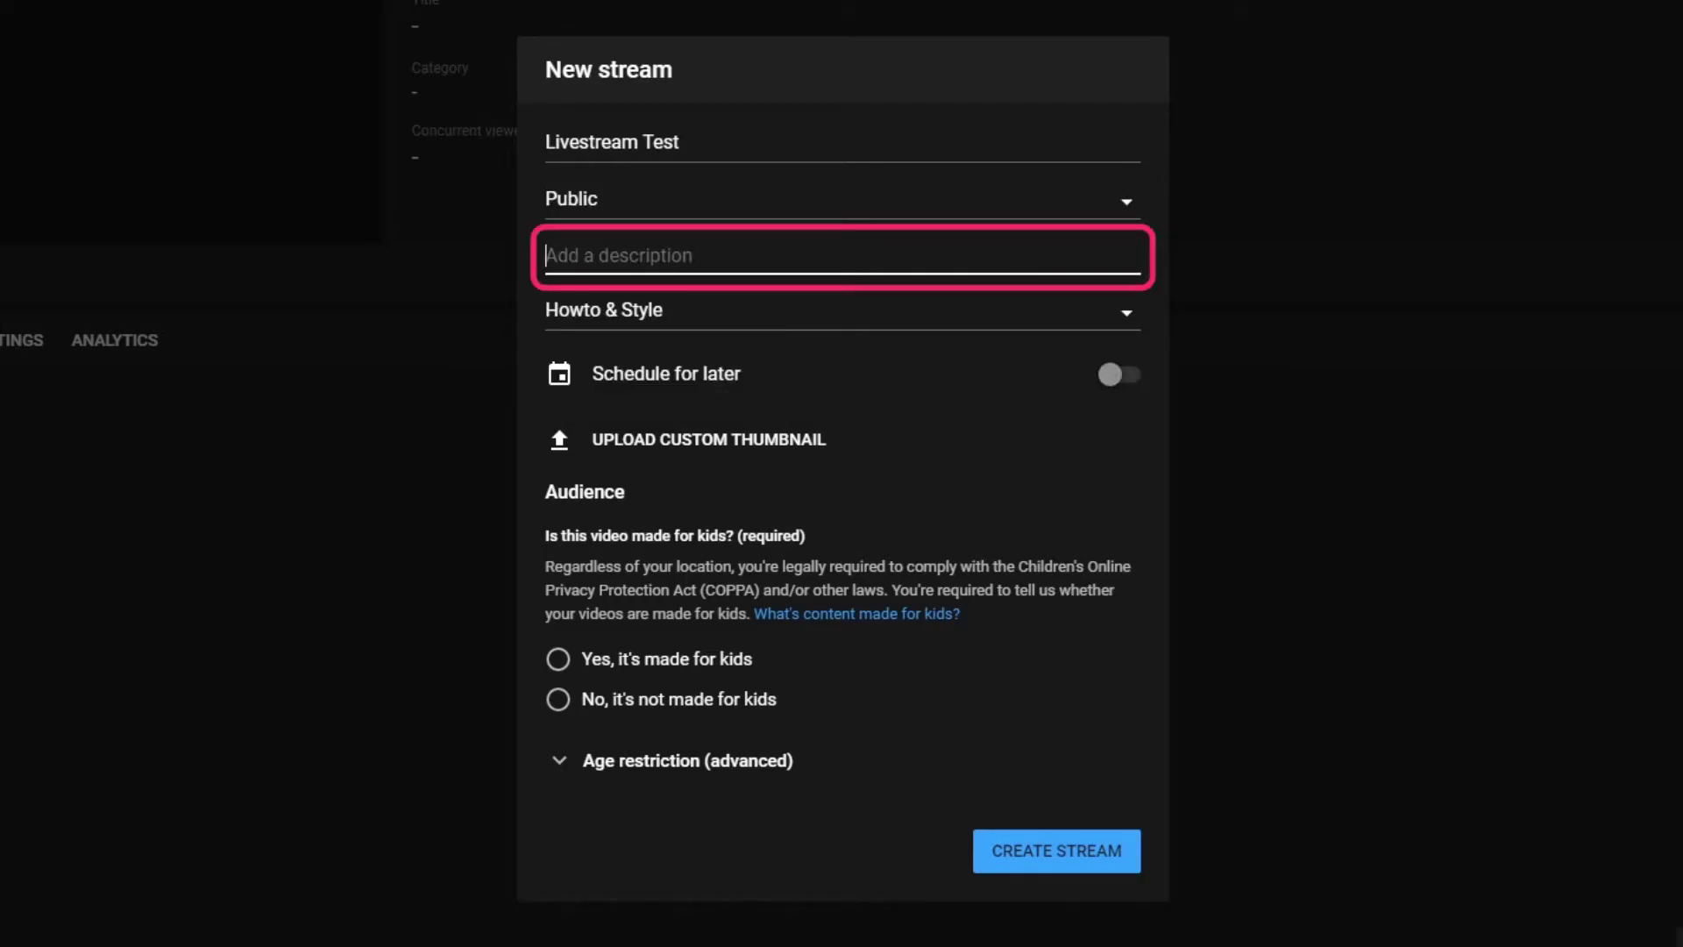
{"action": "type", "text": "Demo"}
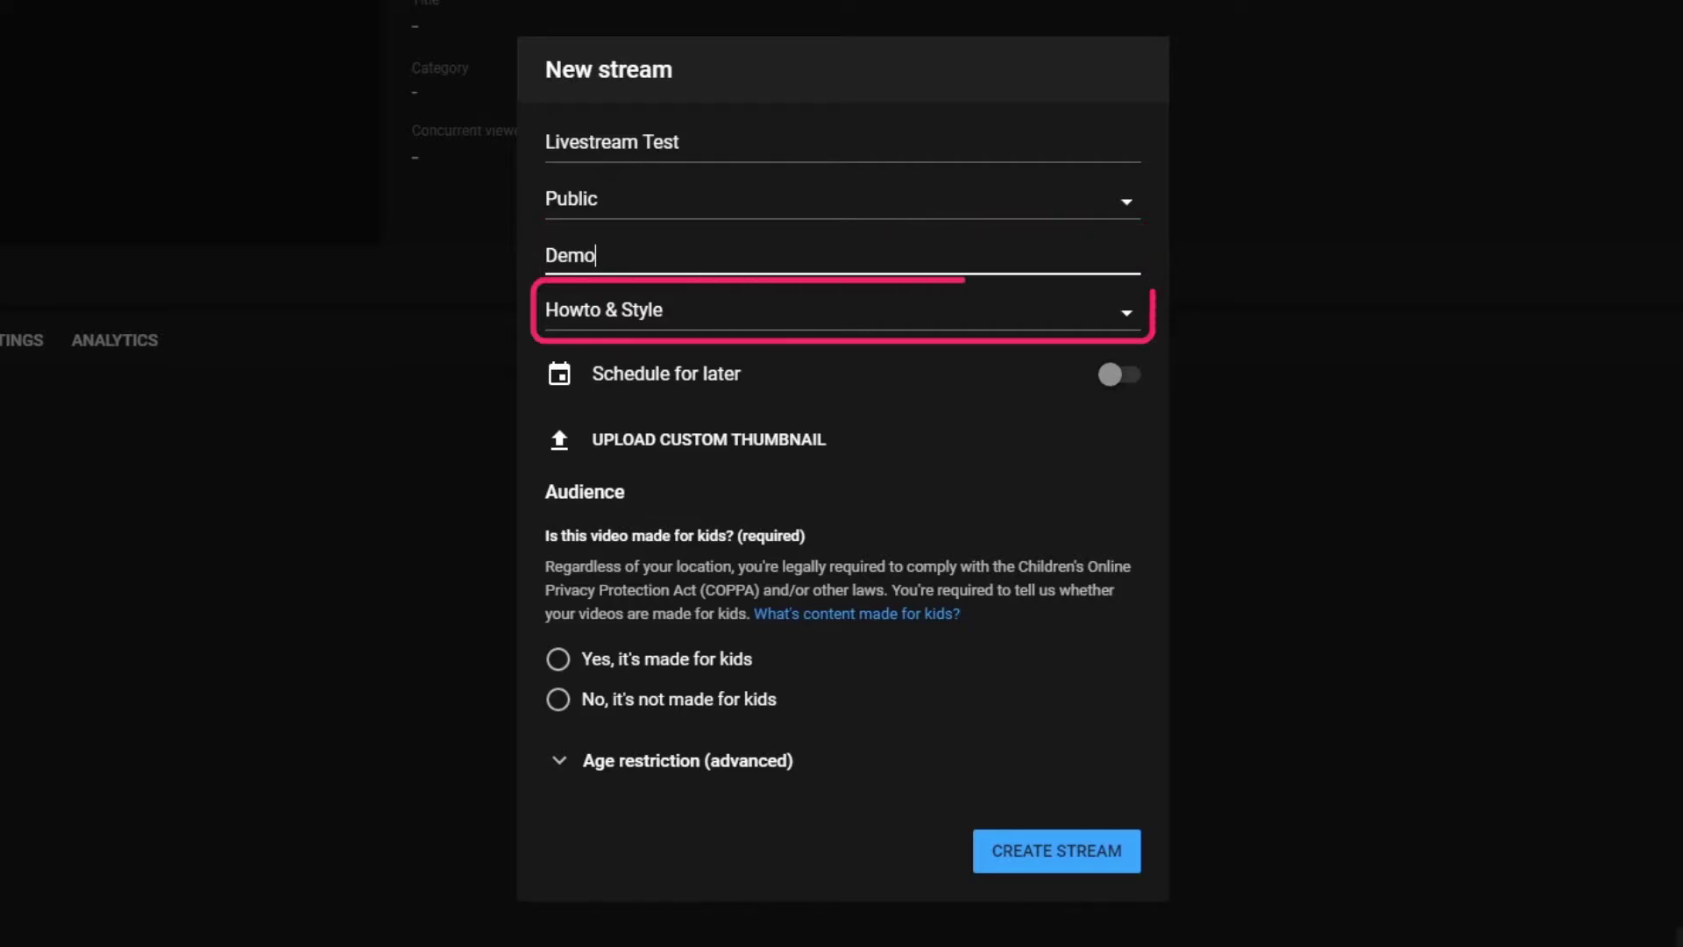
{"action": "key", "text": "Tab"}
{"action": "key", "text": "Return"}
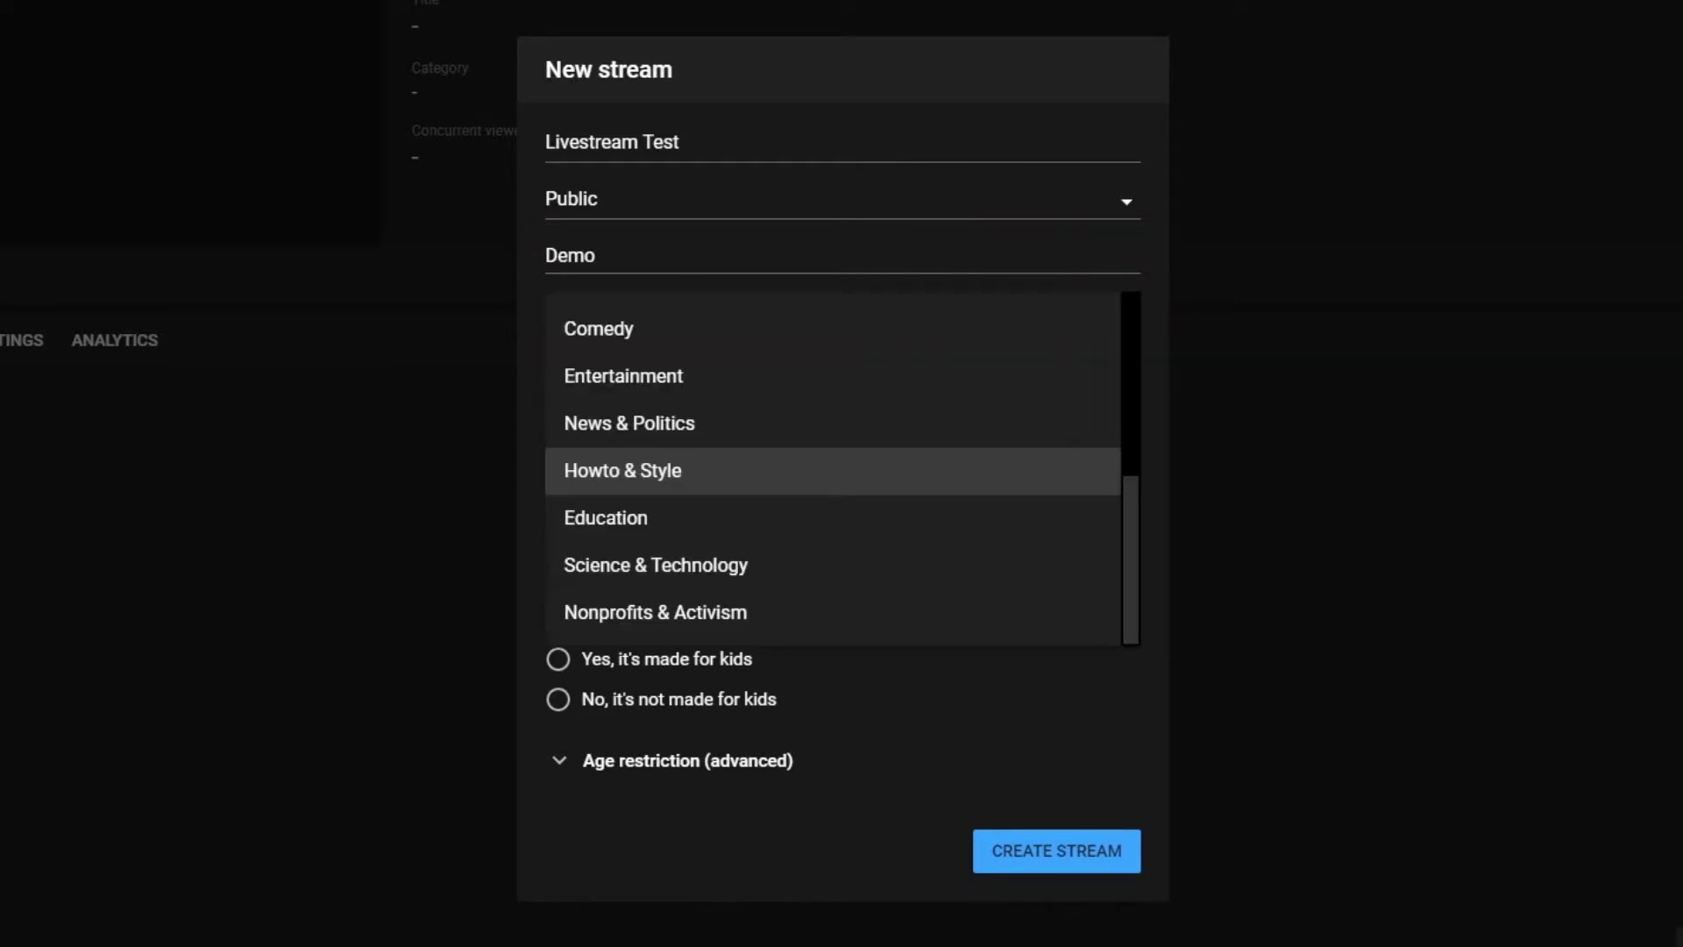
{"action": "scroll", "coordinate": [841, 470], "scroll_direction": "up", "scroll_amount": 2}
{"action": "scroll", "coordinate": [842, 469], "scroll_direction": "up", "scroll_amount": 3}
{"action": "left_click", "coordinate": [657, 423]}
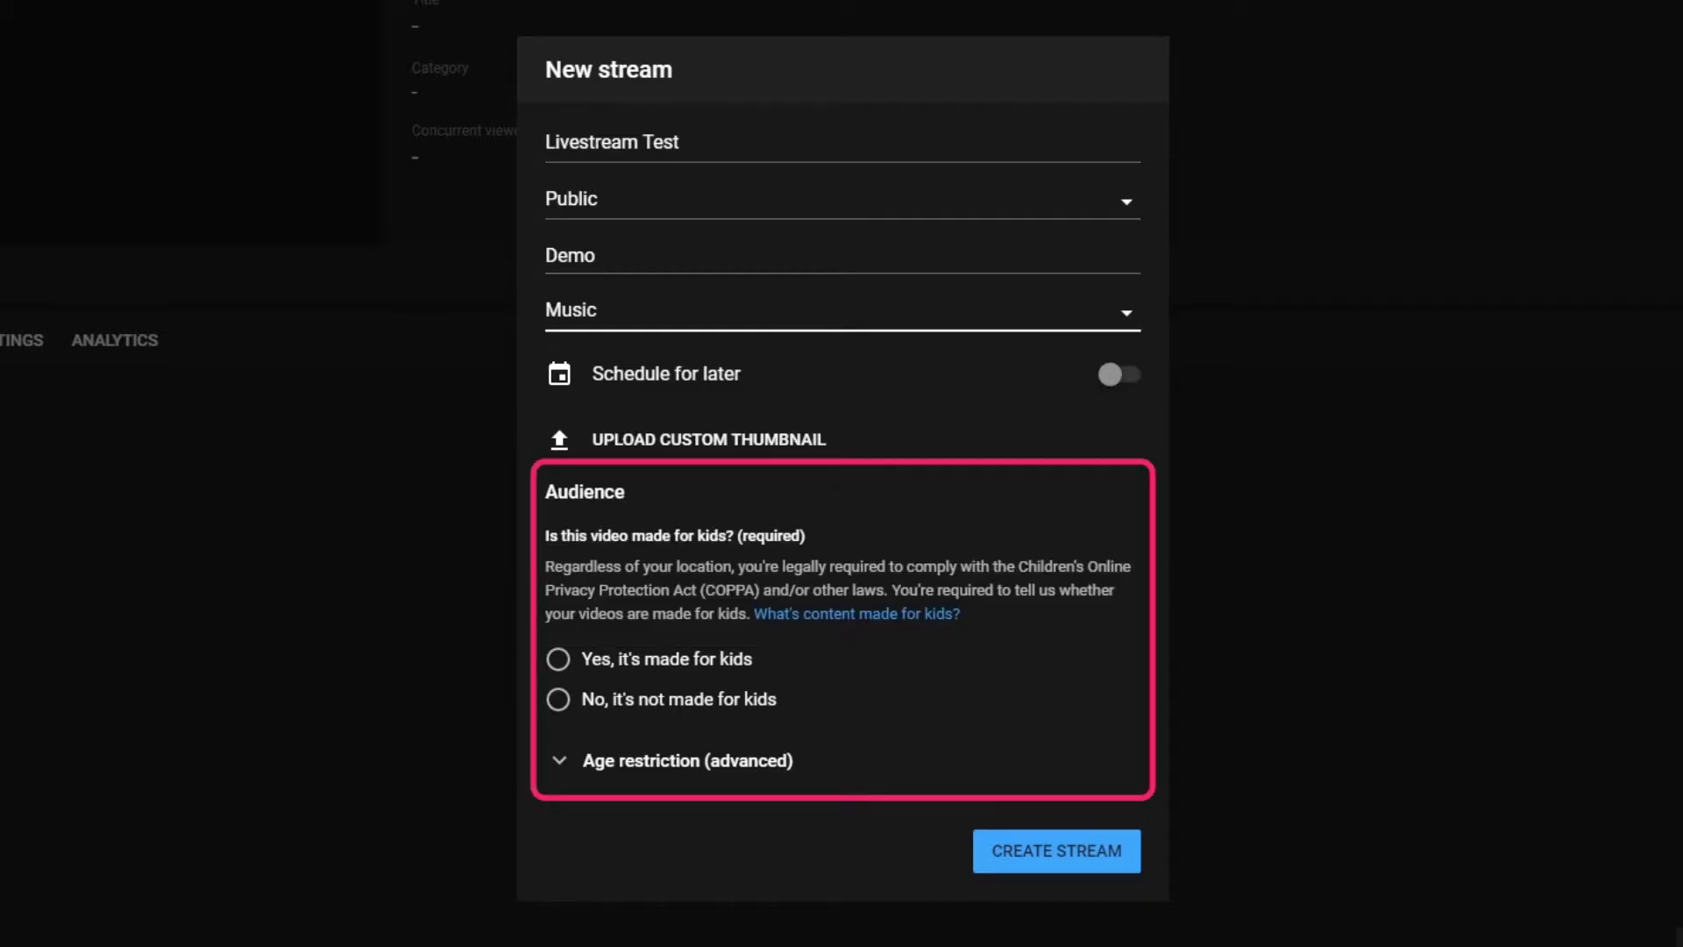
{"action": "left_click", "coordinate": [557, 659]}
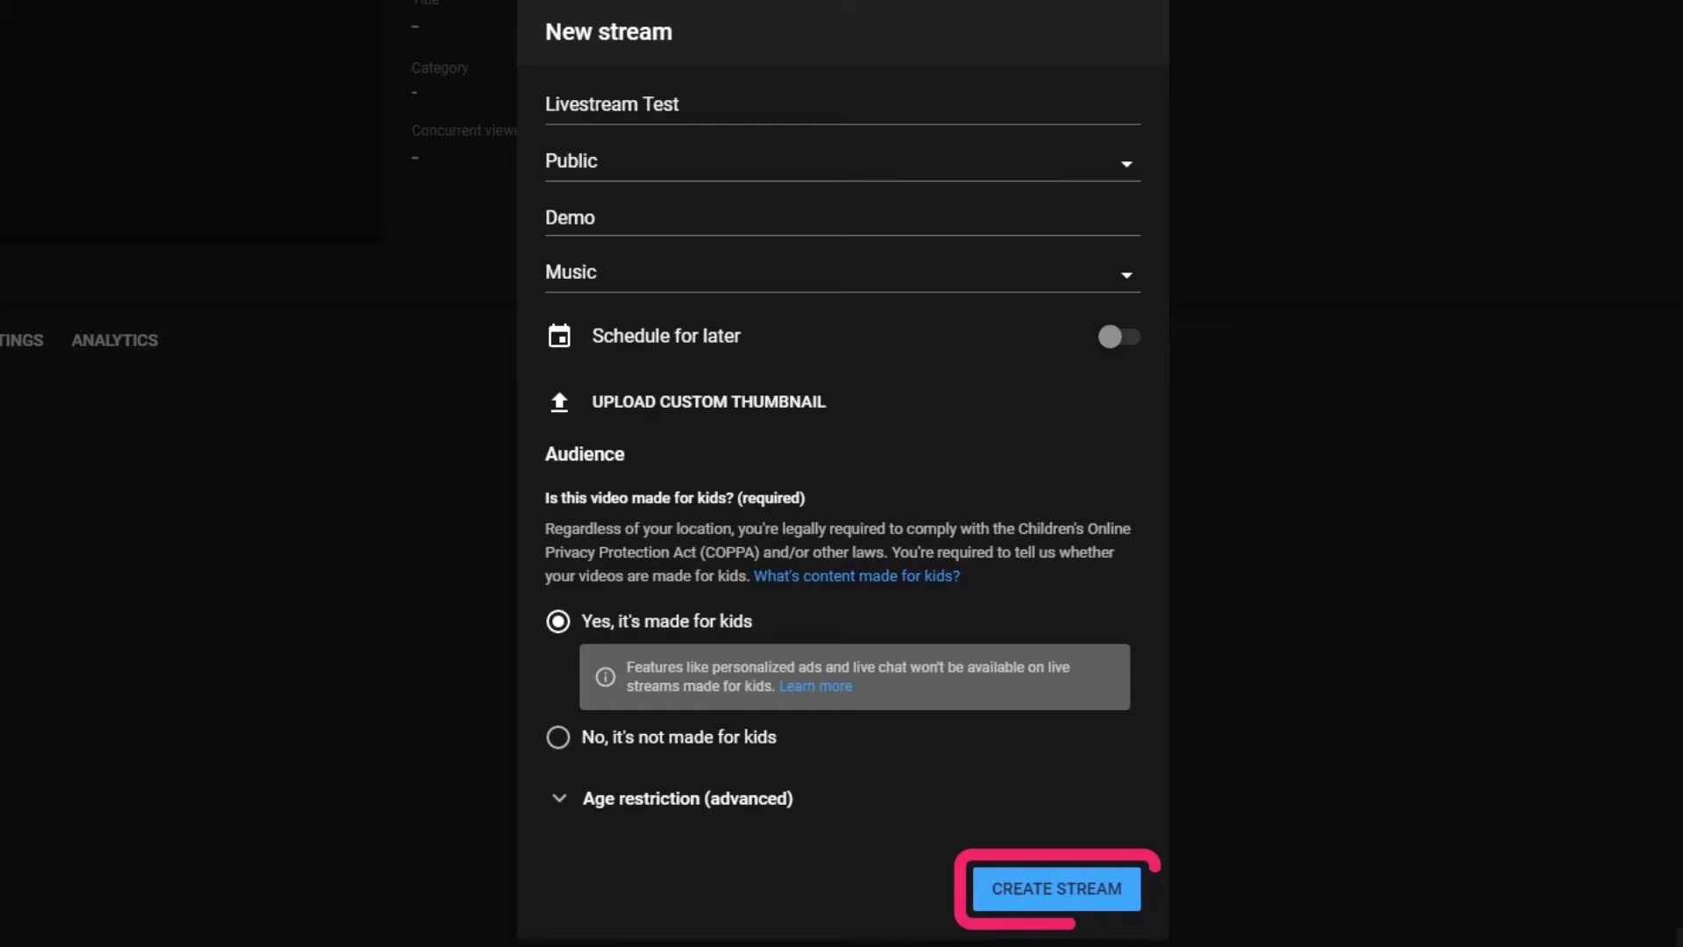
{"action": "left_click", "coordinate": [1056, 887]}
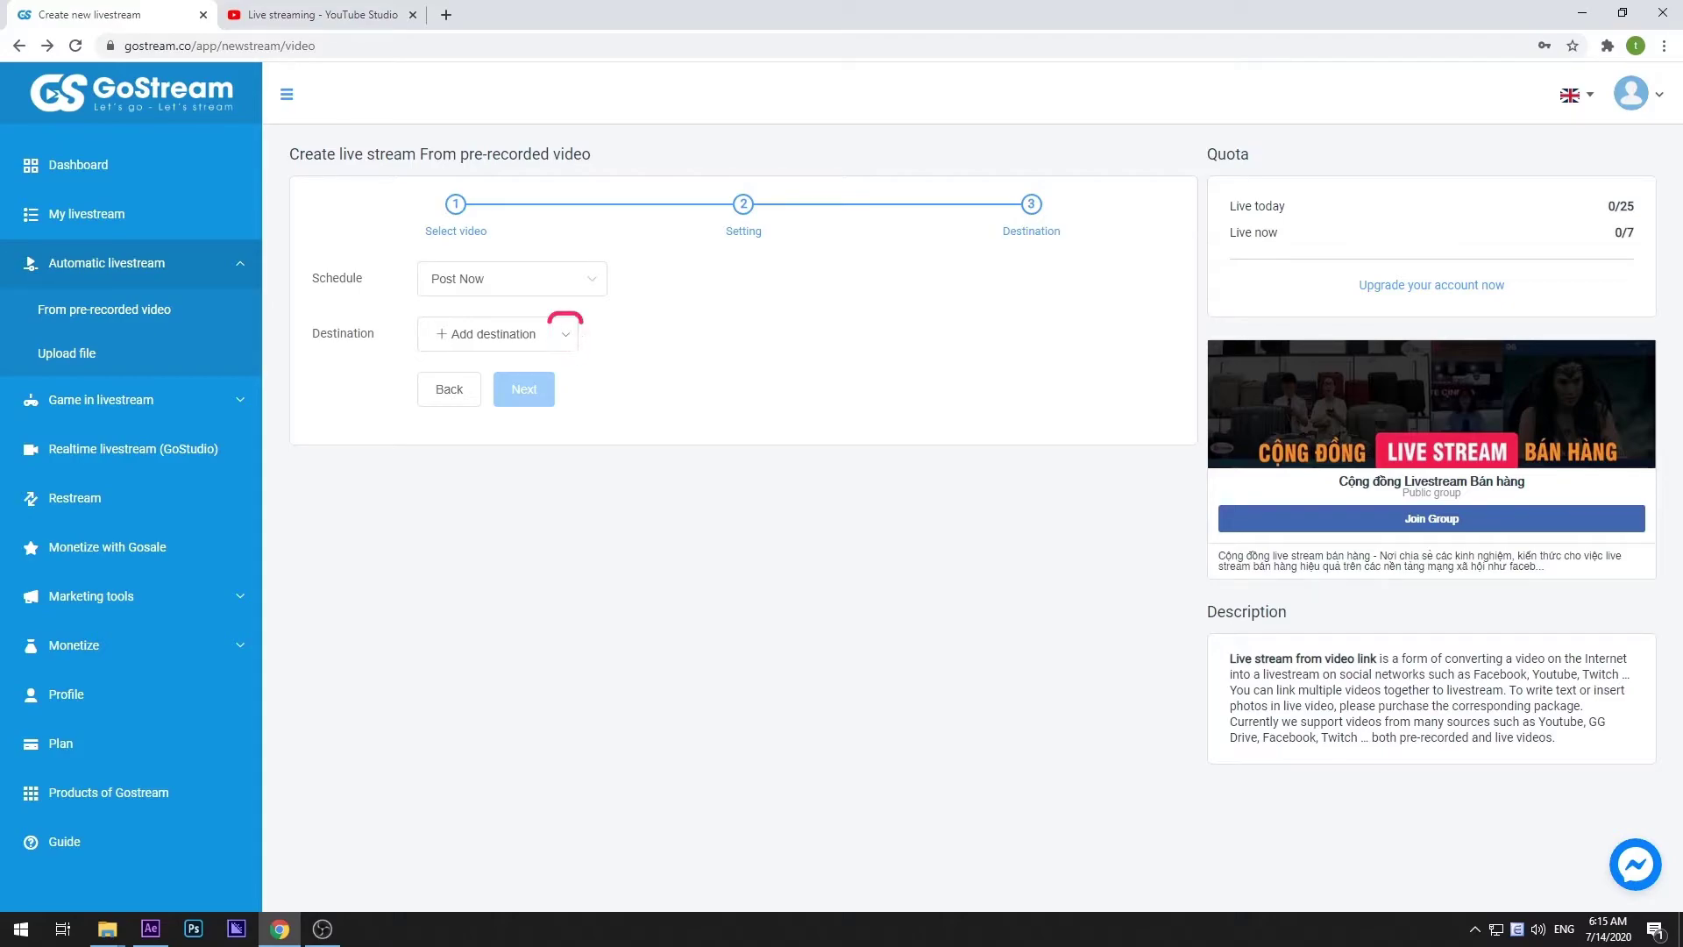
- Add a self-configured destination from the YouTube stream URL and key, then start the livestream
{"action": "left_click", "coordinate": [566, 334]}
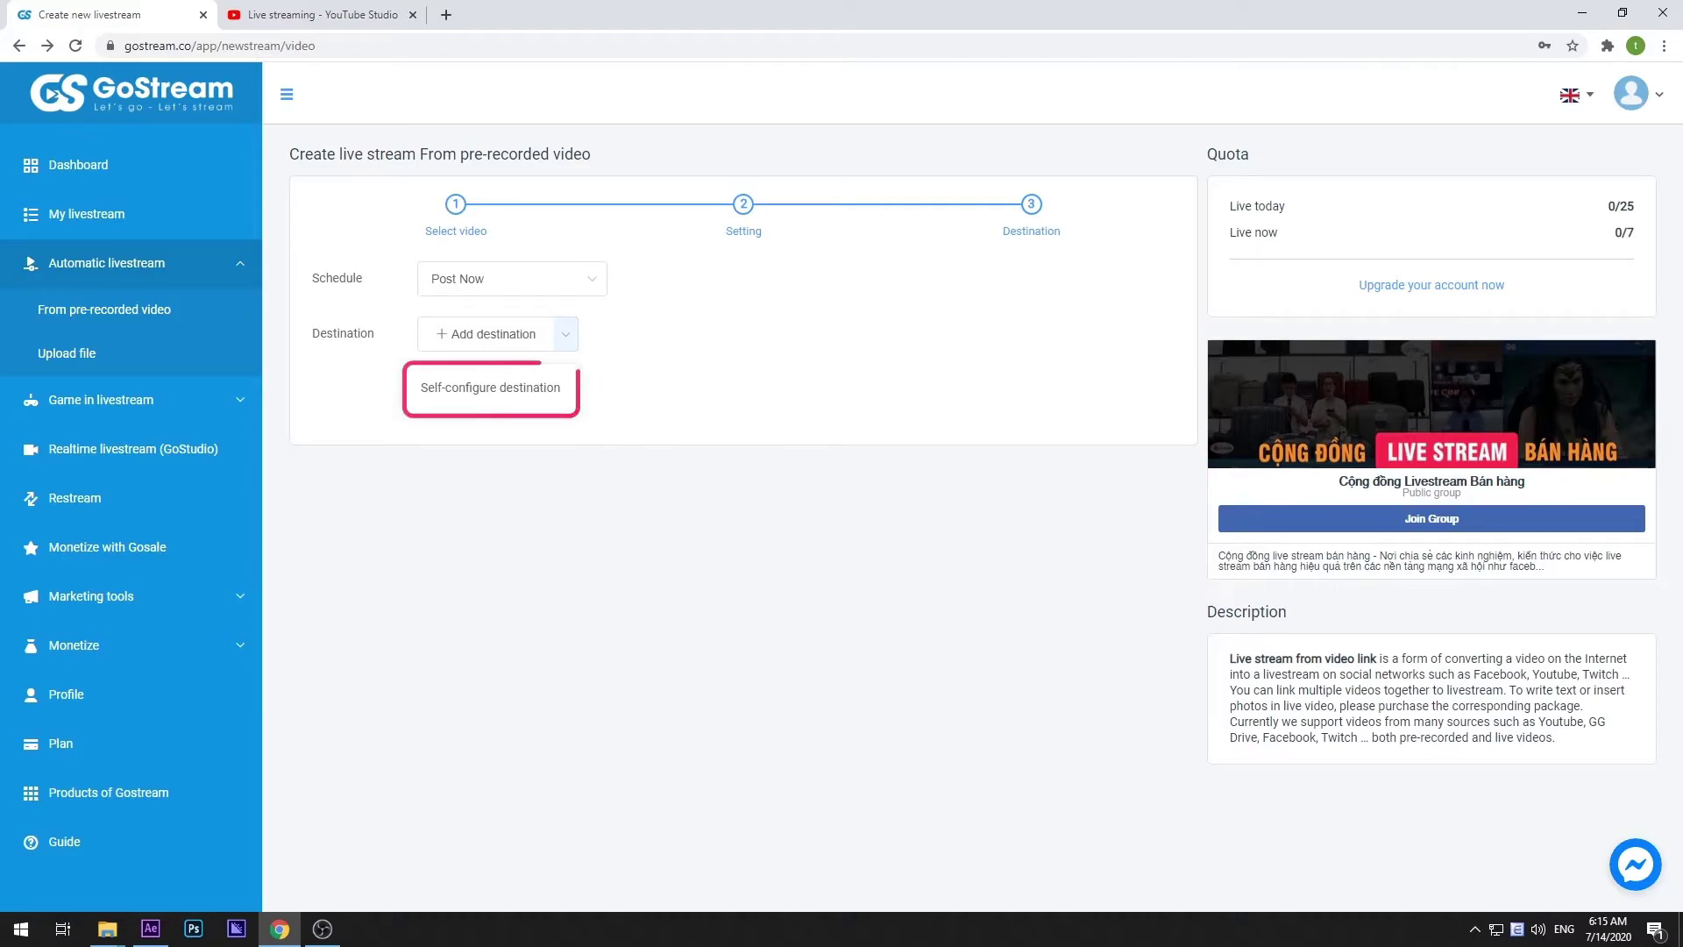
{"action": "left_click", "coordinate": [489, 387]}
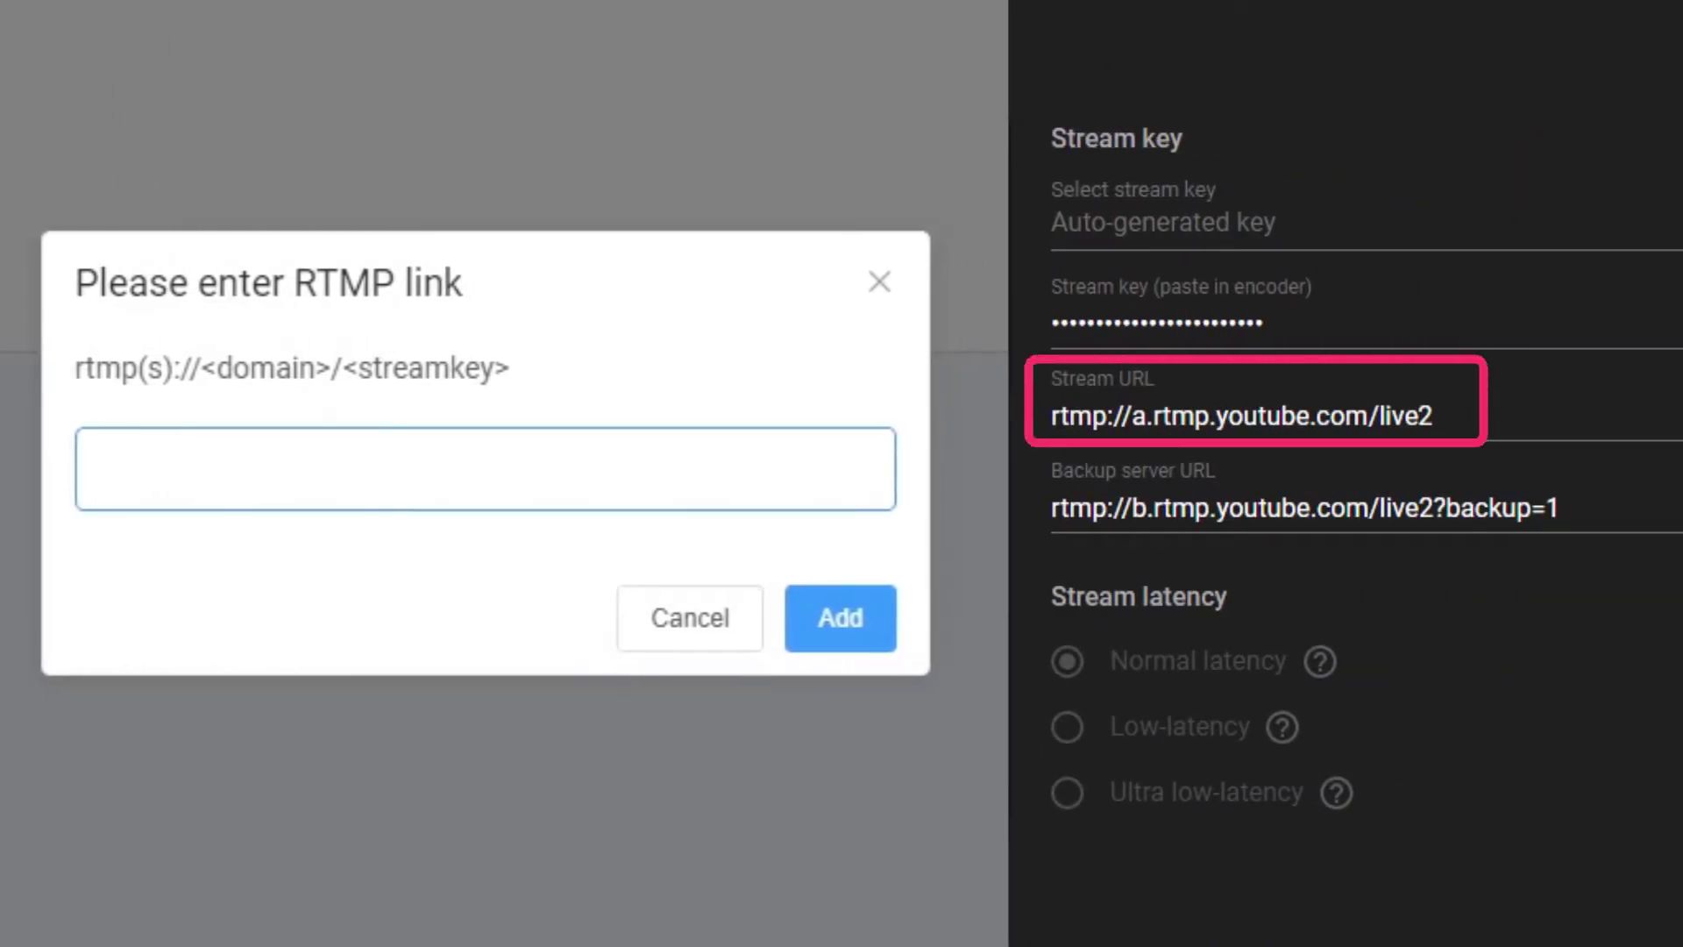
{"action": "type", "text": "rtmp://a.rtmp.youtube.com/live2"}
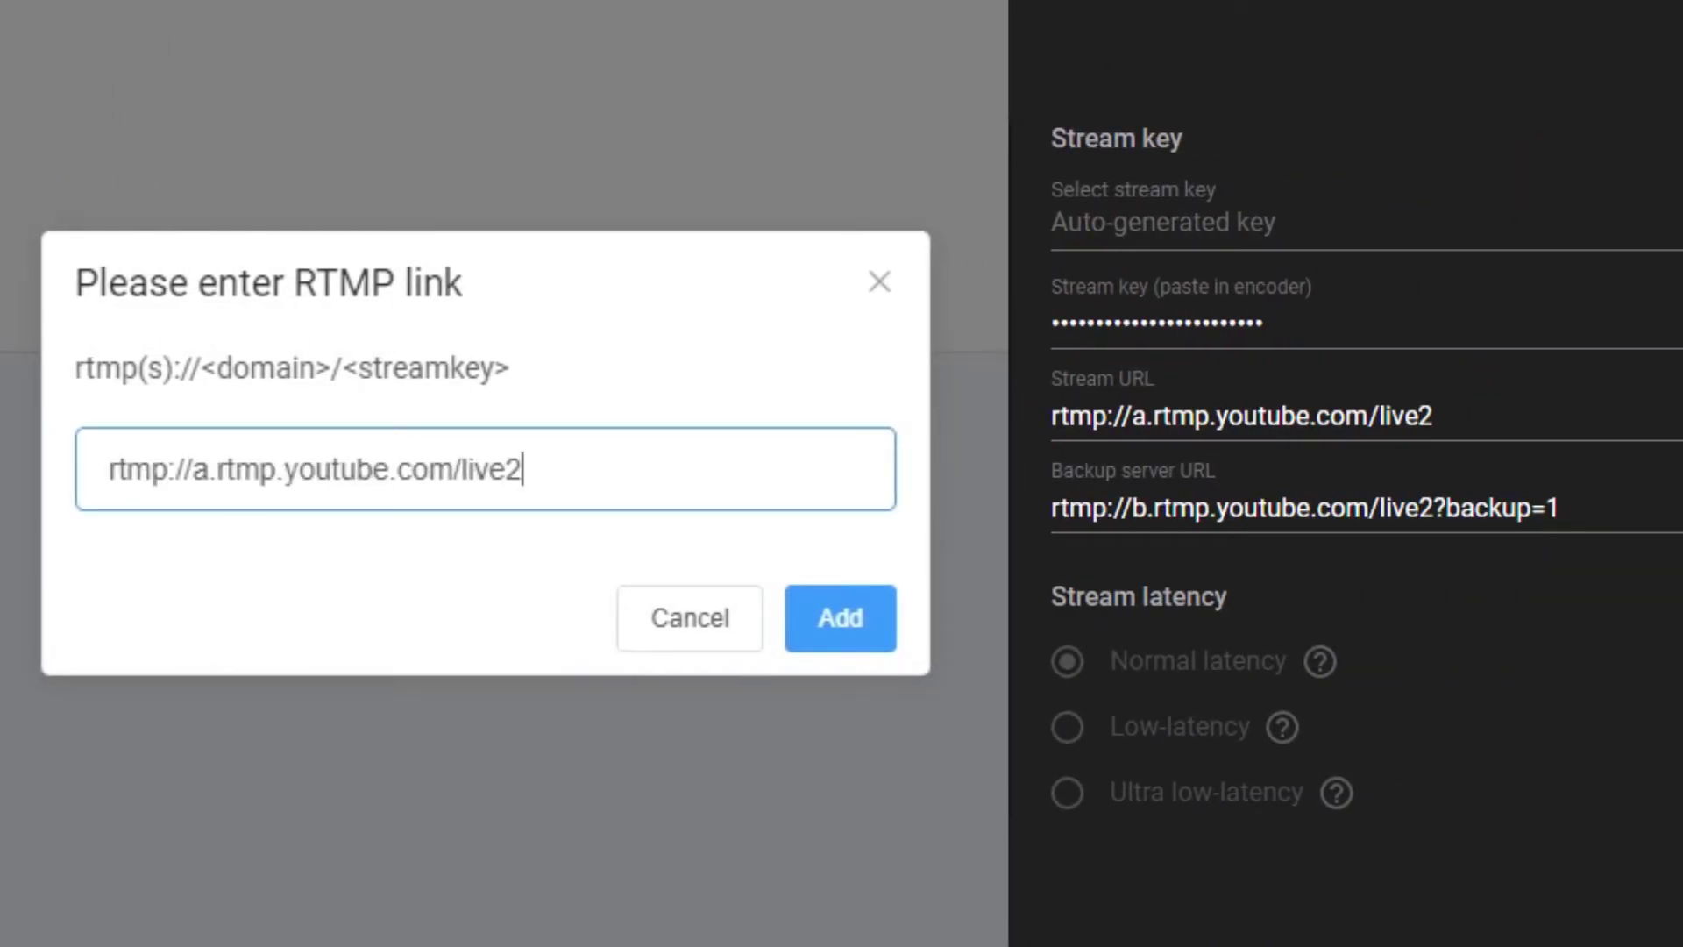
{"action": "type", "text": "/"}
{"action": "key", "text": "ctrl+v"}
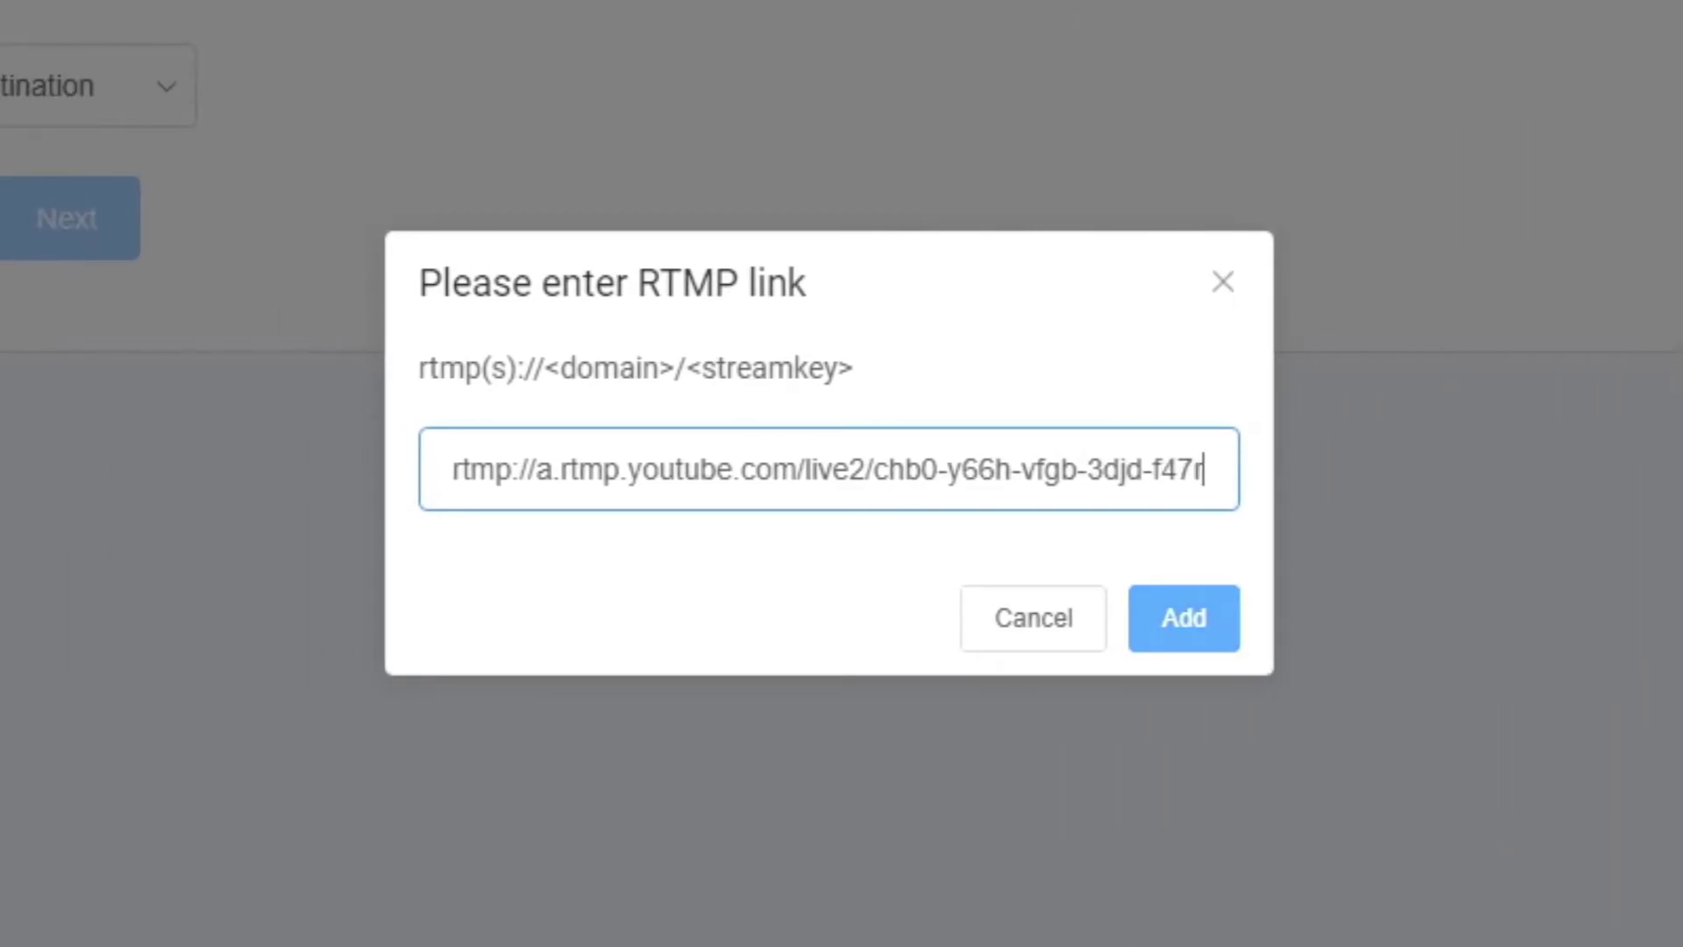
{"action": "left_click", "coordinate": [1183, 617]}
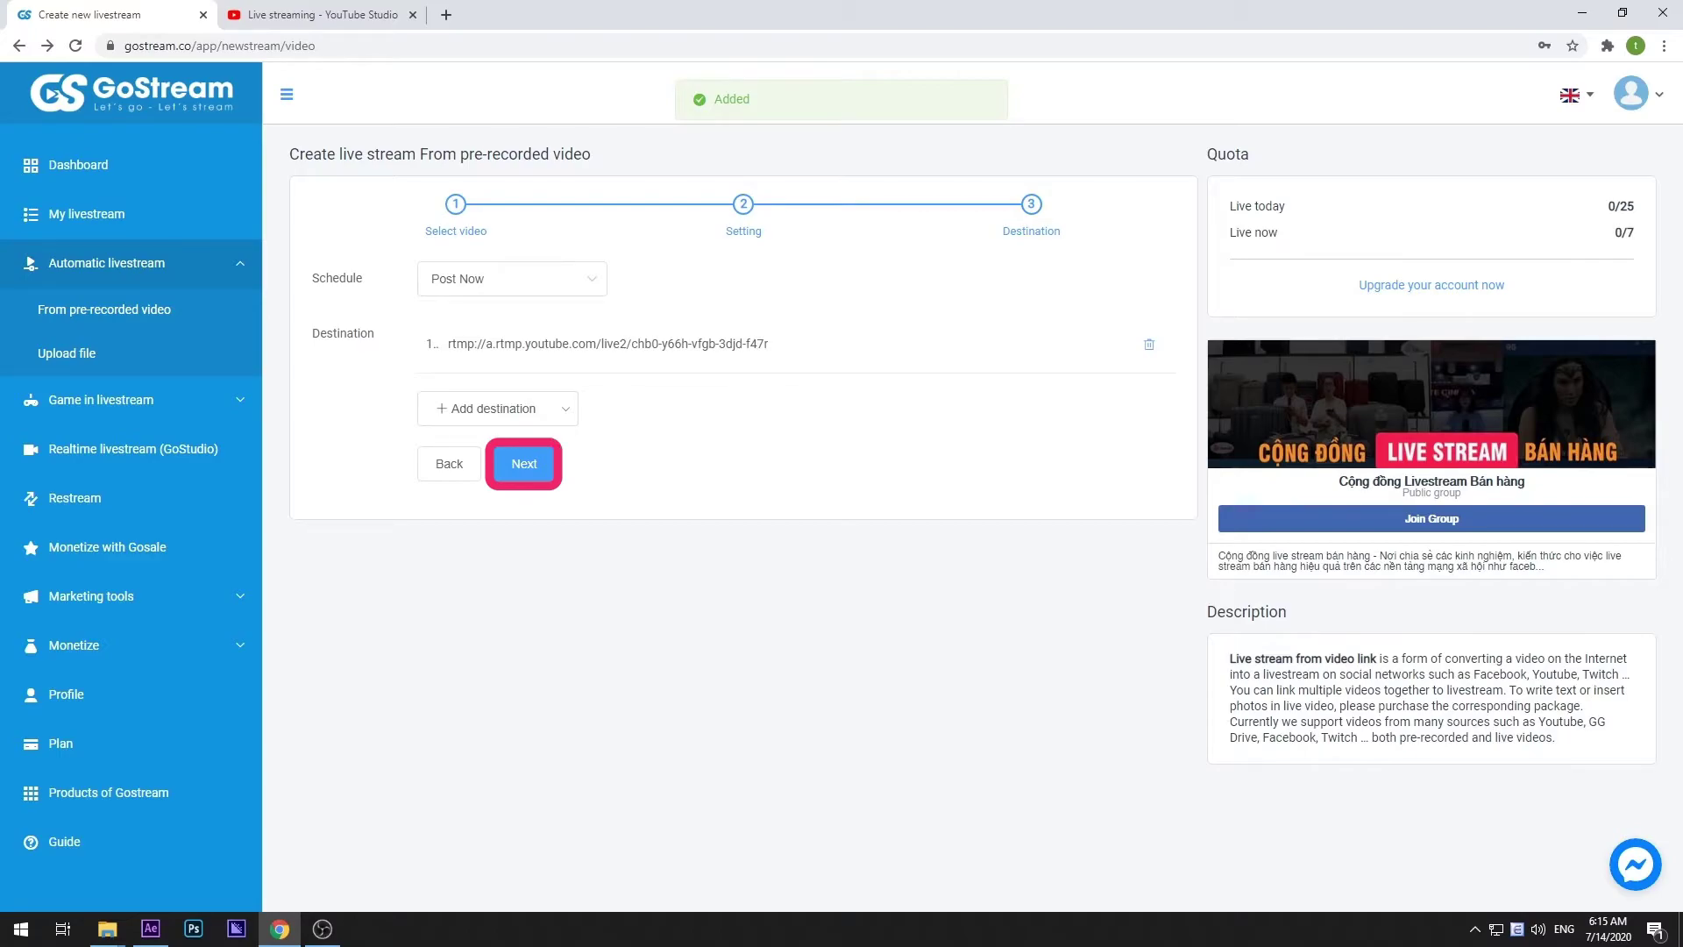
{"action": "left_click", "coordinate": [524, 463]}
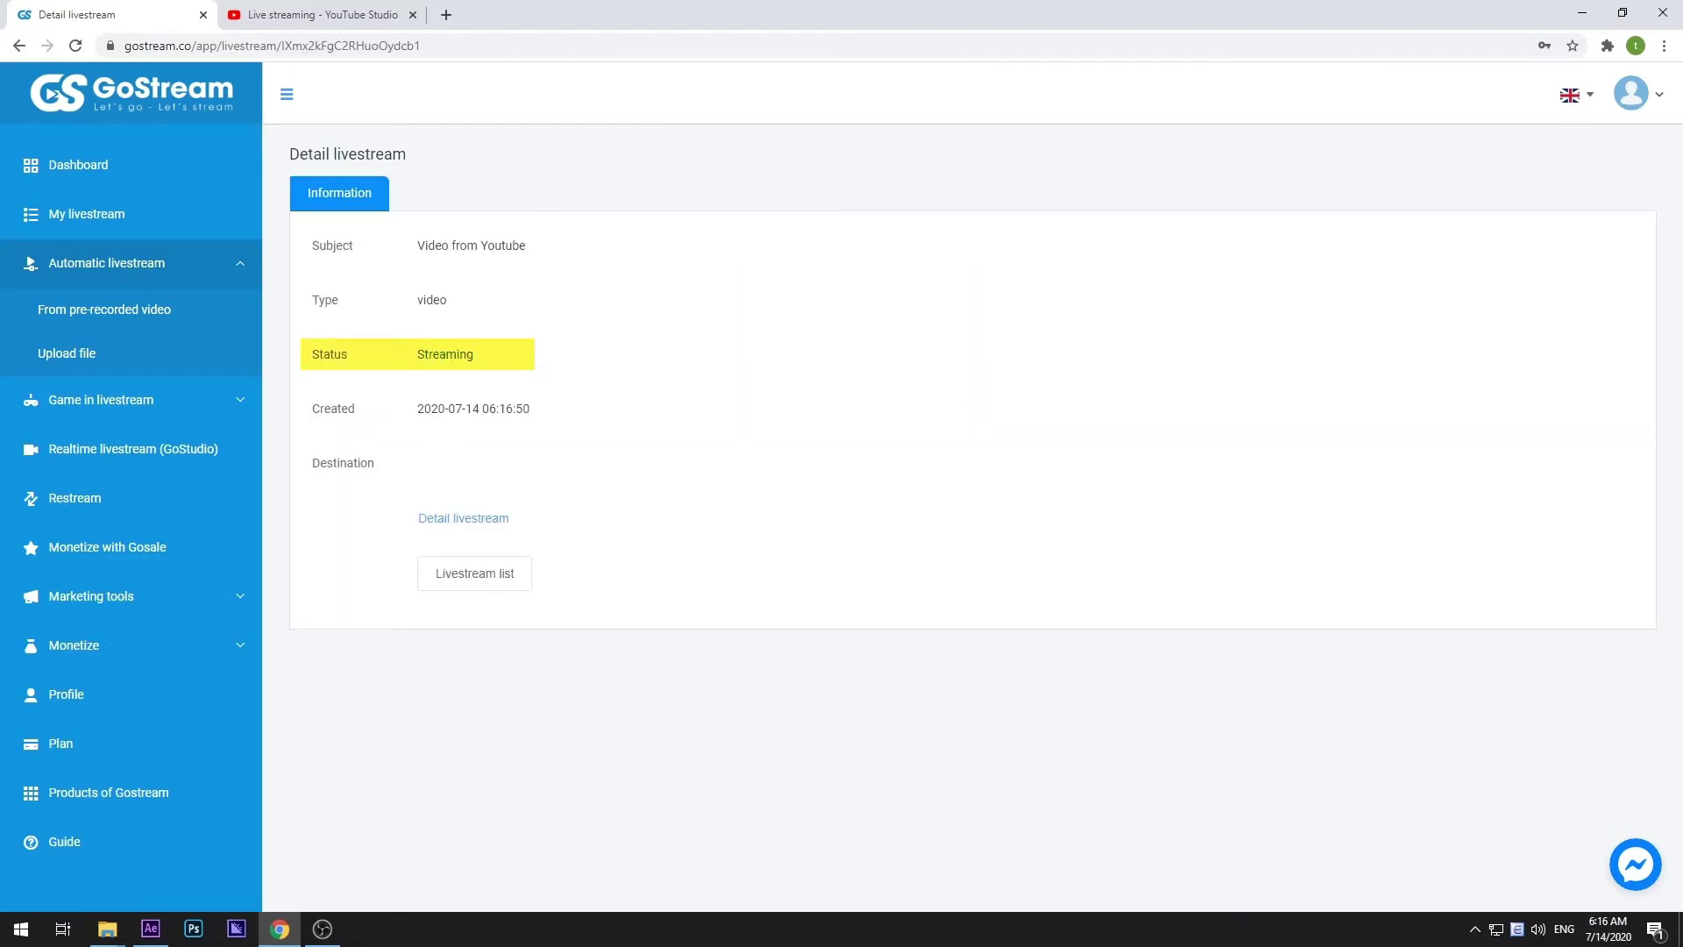
- Switch to YouTube Studio and go live with the Livestream Test broadcast
{"action": "key", "text": "ctrl+Tab"}
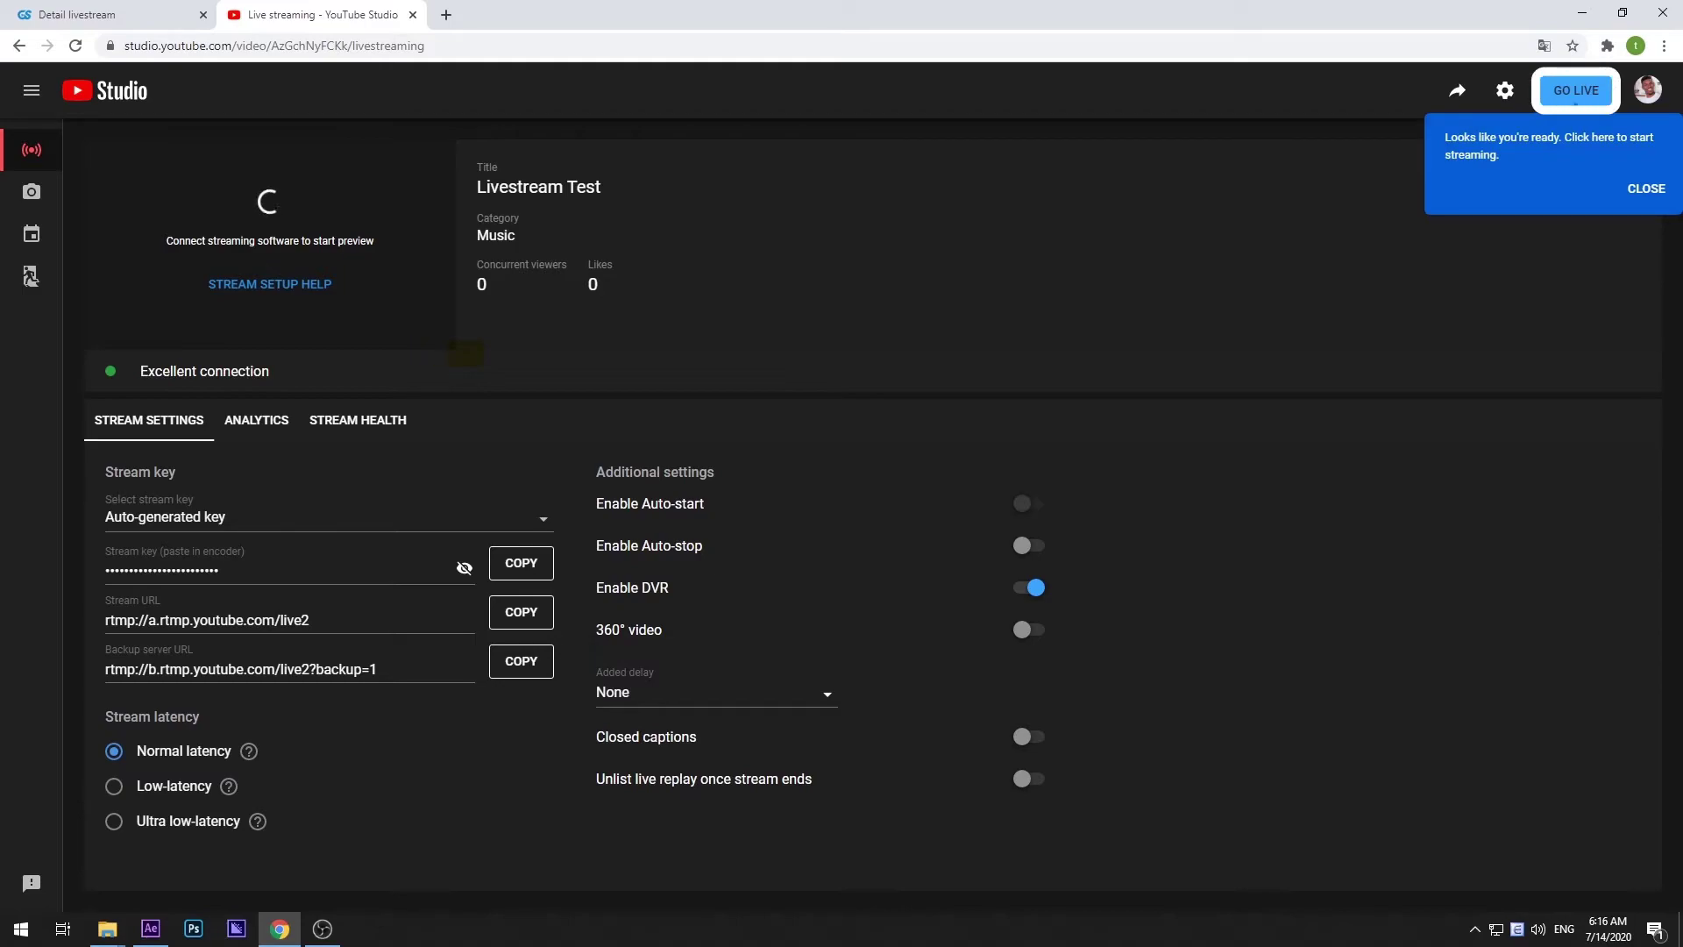
{"action": "left_click", "coordinate": [1575, 91]}
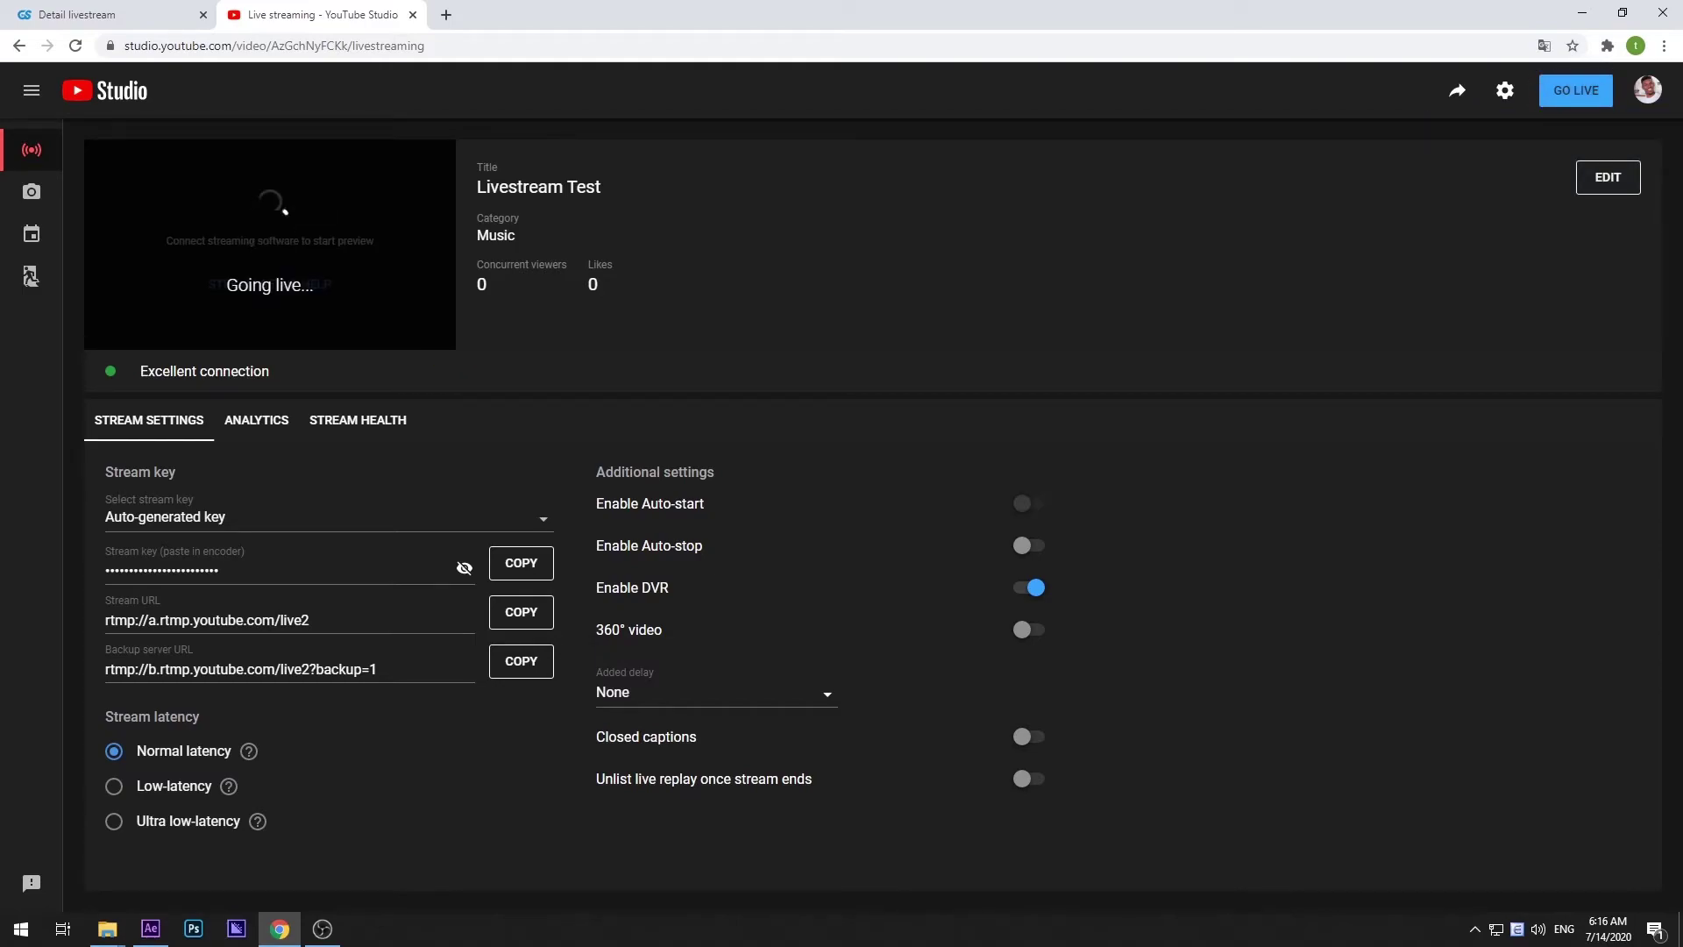